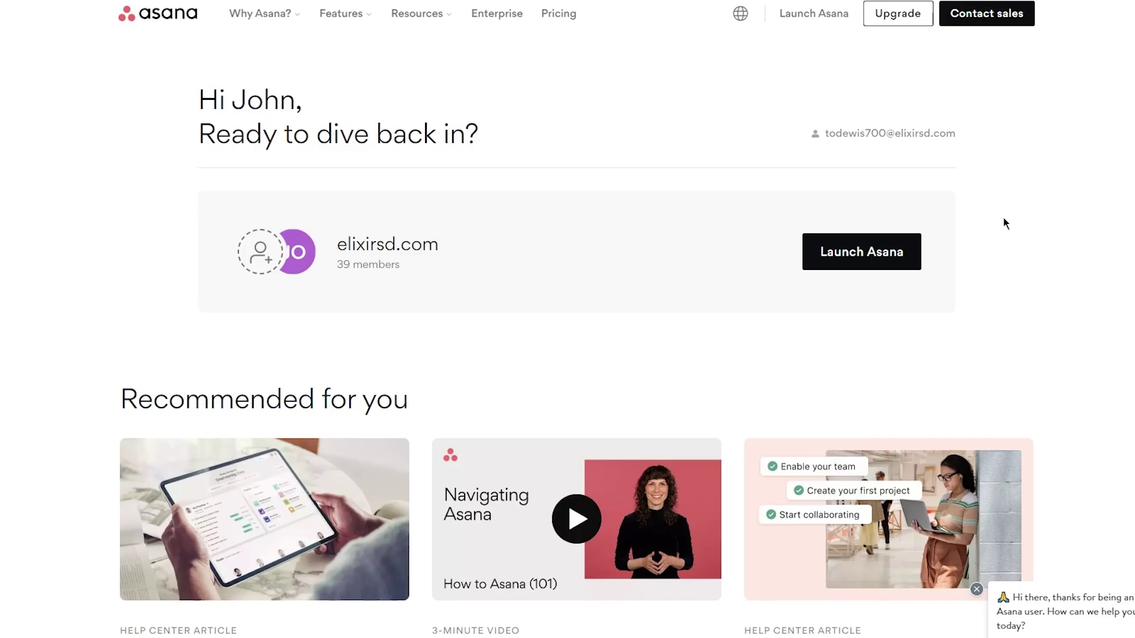
pyautogui.click(295, 18)
pyautogui.click(298, 18)
pyautogui.click(161, 18)
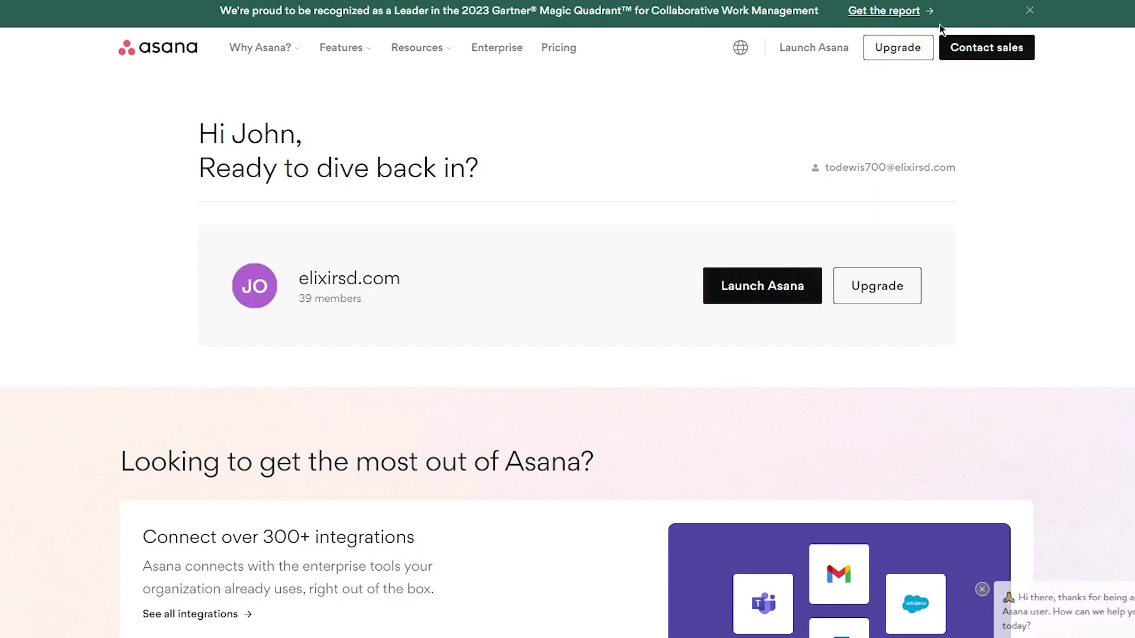
pyautogui.click(1029, 10)
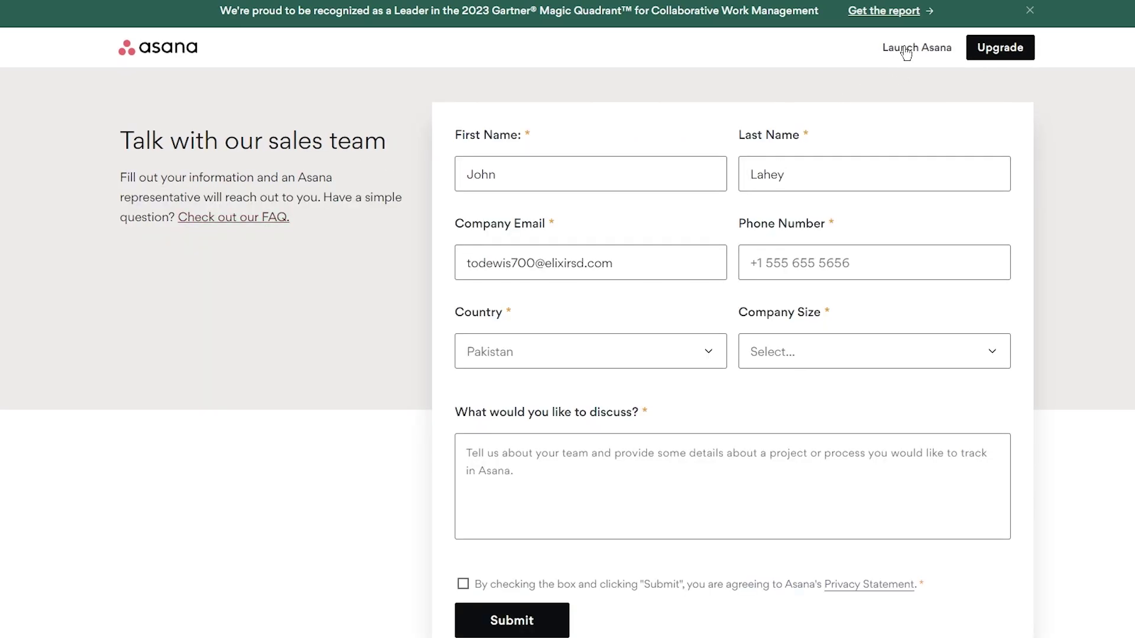
# Look through the sales contact form down to its submission area, and return to the Asana home page.
pyautogui.click(680, 176)
pyautogui.click(649, 261)
pyautogui.scroll(-1, 653, 265)
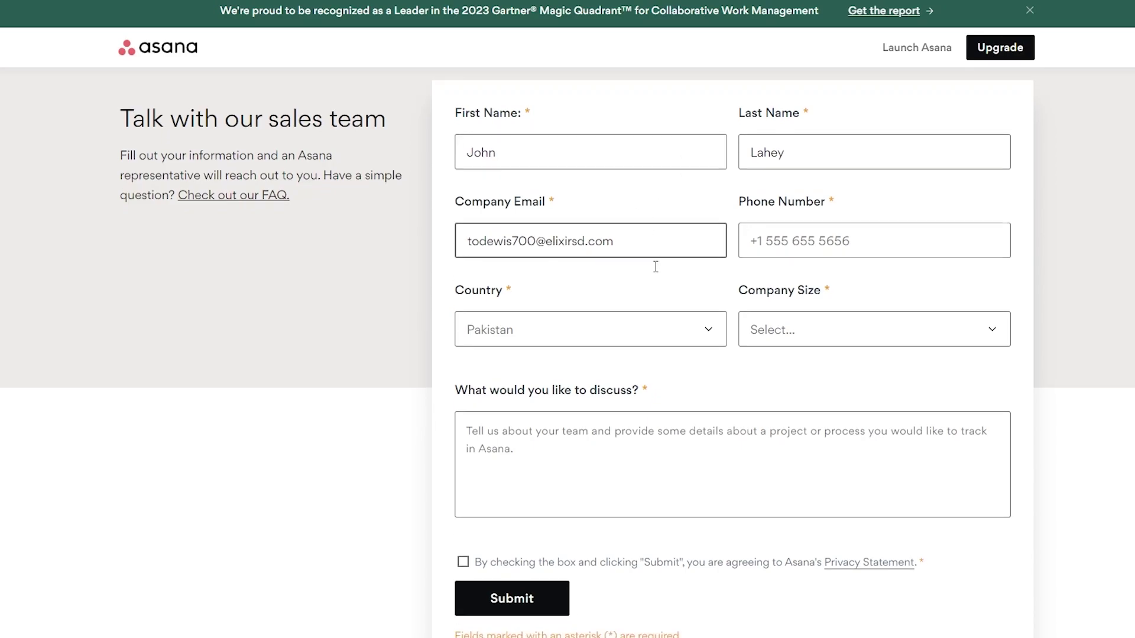
pyautogui.scroll(-4, 656, 267)
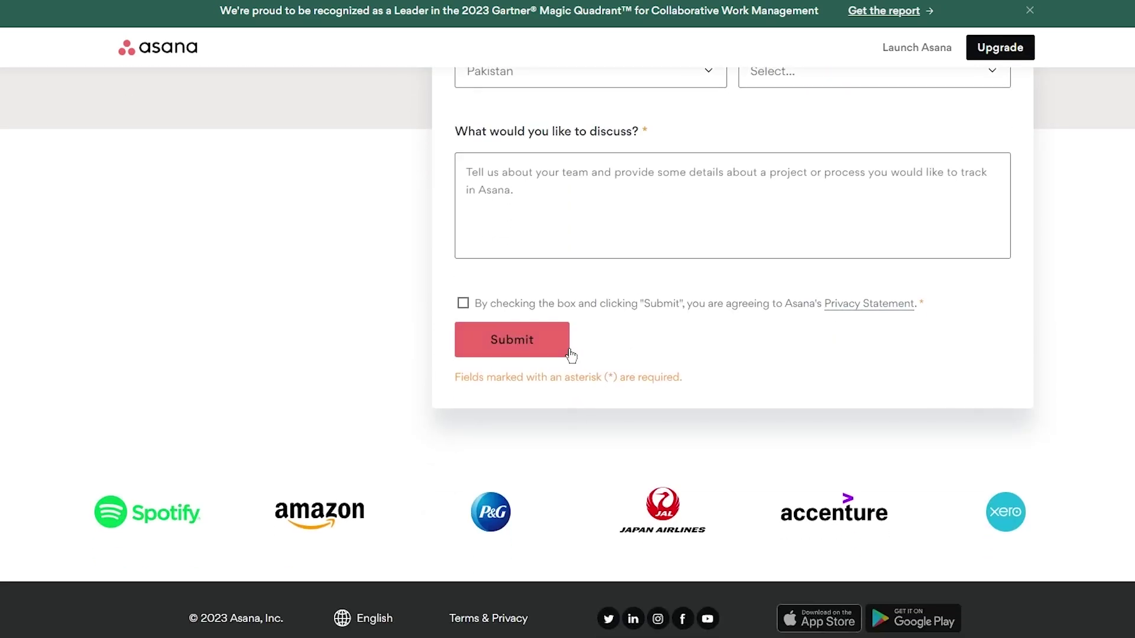
pyautogui.scroll(5, 570, 355)
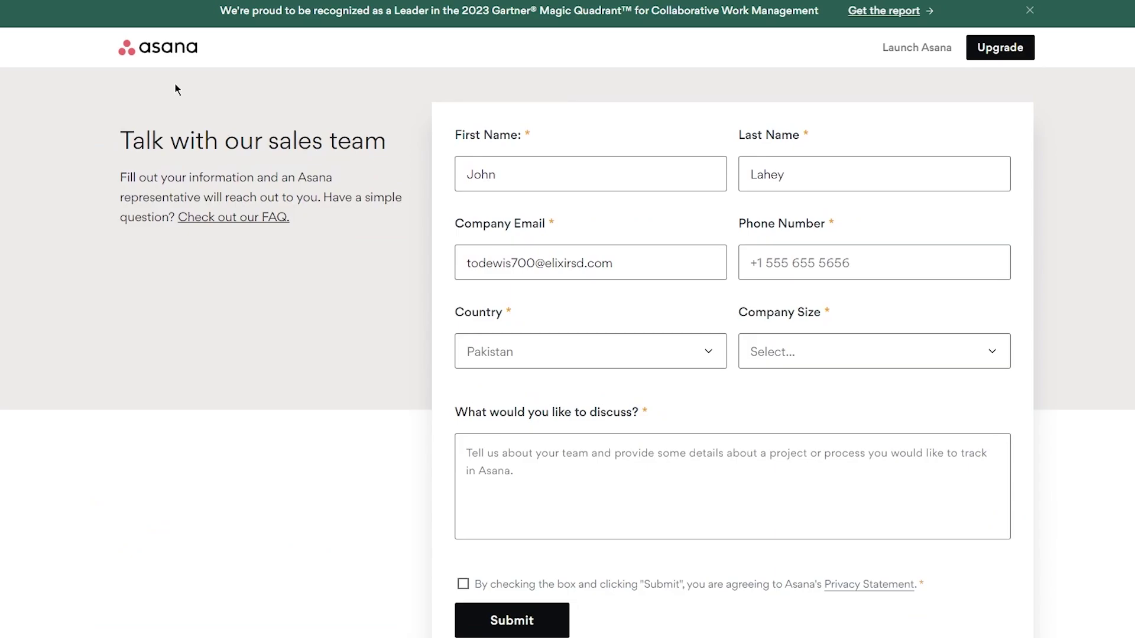
pyautogui.click(152, 50)
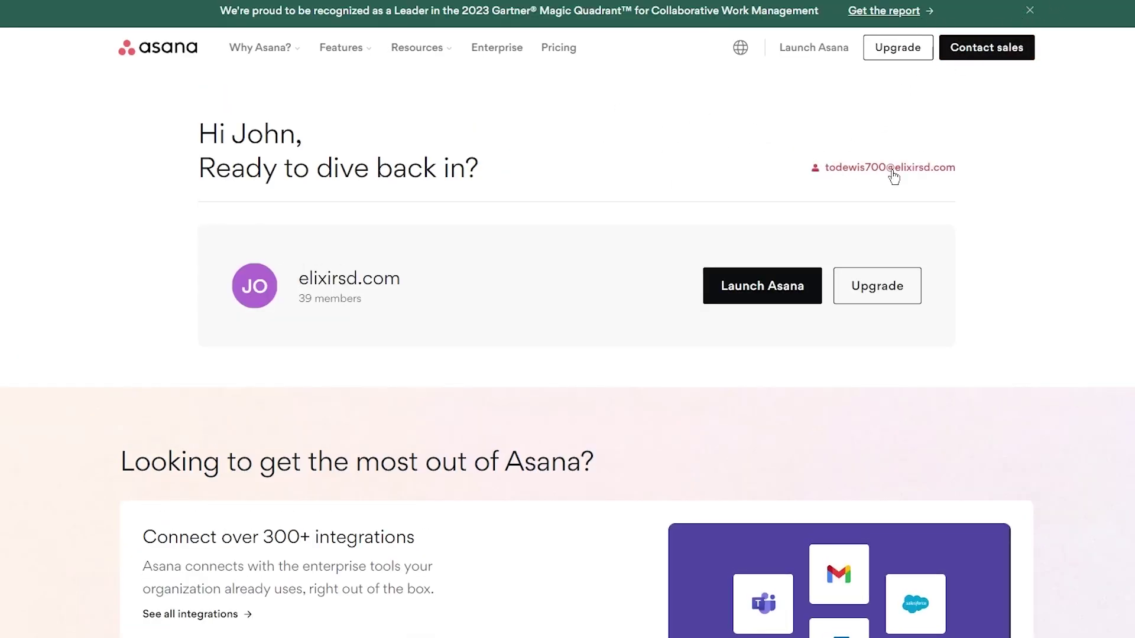
# Open the signed-in account's profile and log out of Asana.
pyautogui.click(894, 176)
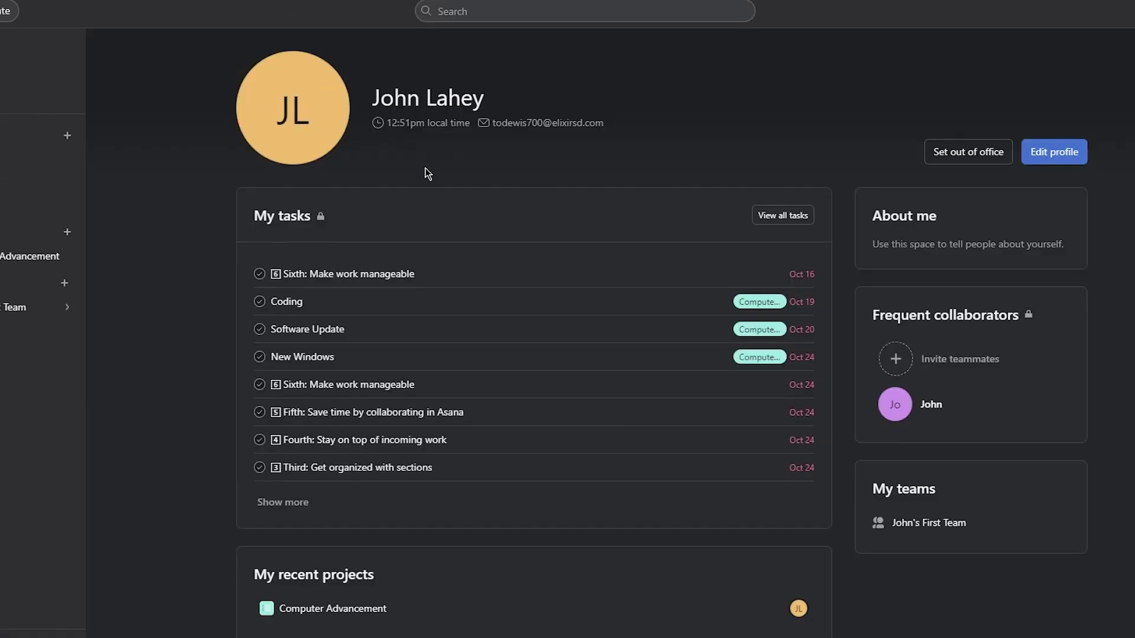
pyautogui.click(1131, 11)
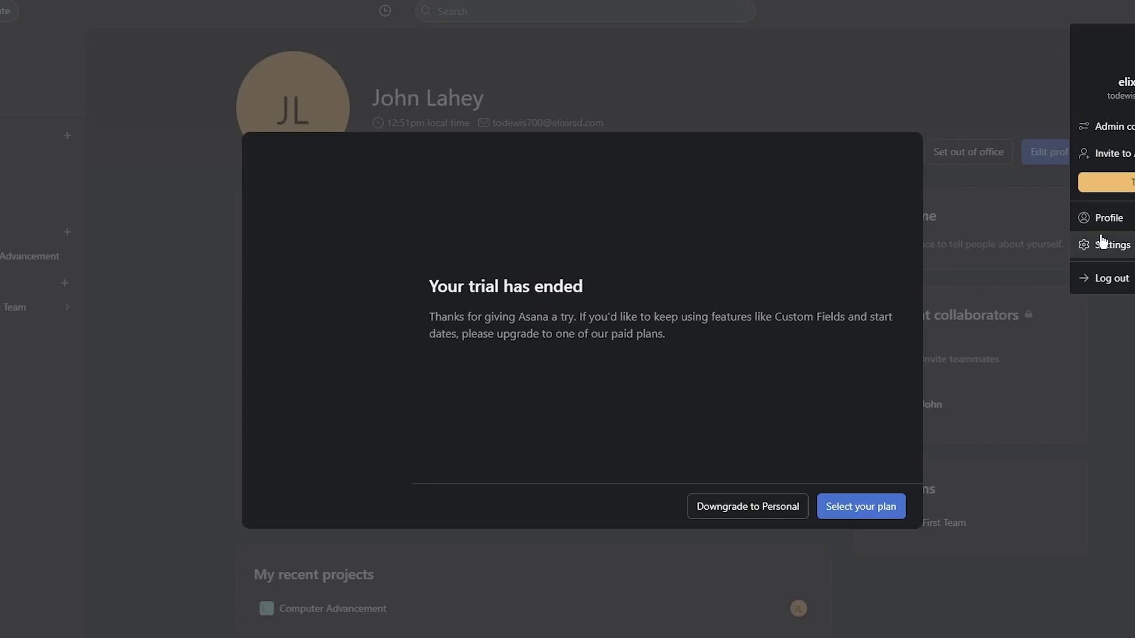
pyautogui.click(1128, 276)
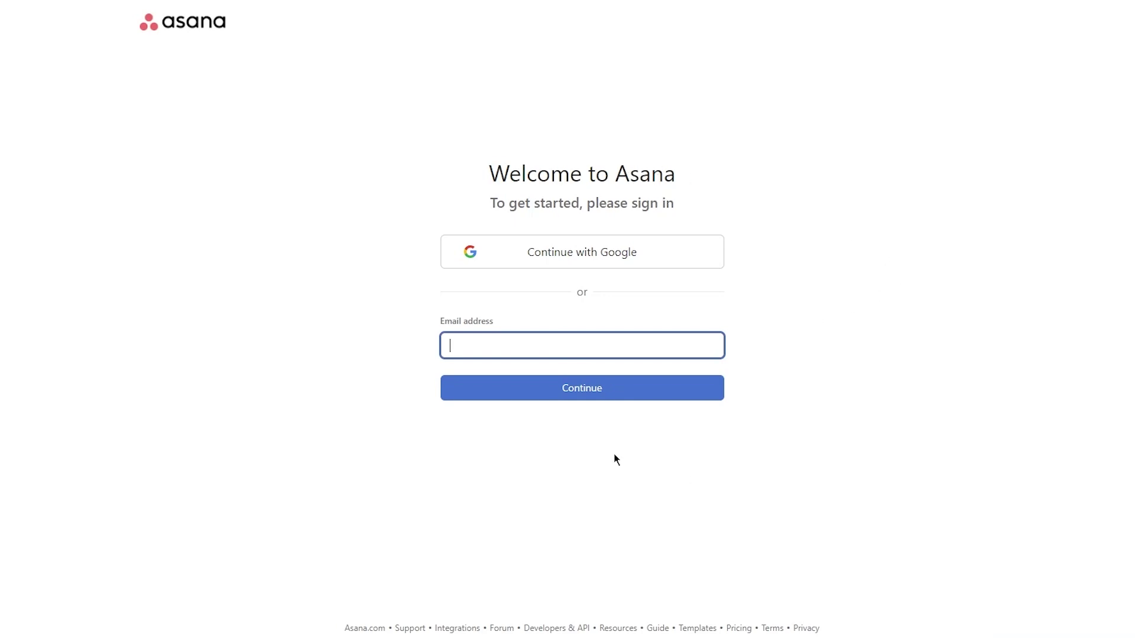
# Start a new Asana sign-up from the home page using the new account's email address.
pyautogui.click(198, 25)
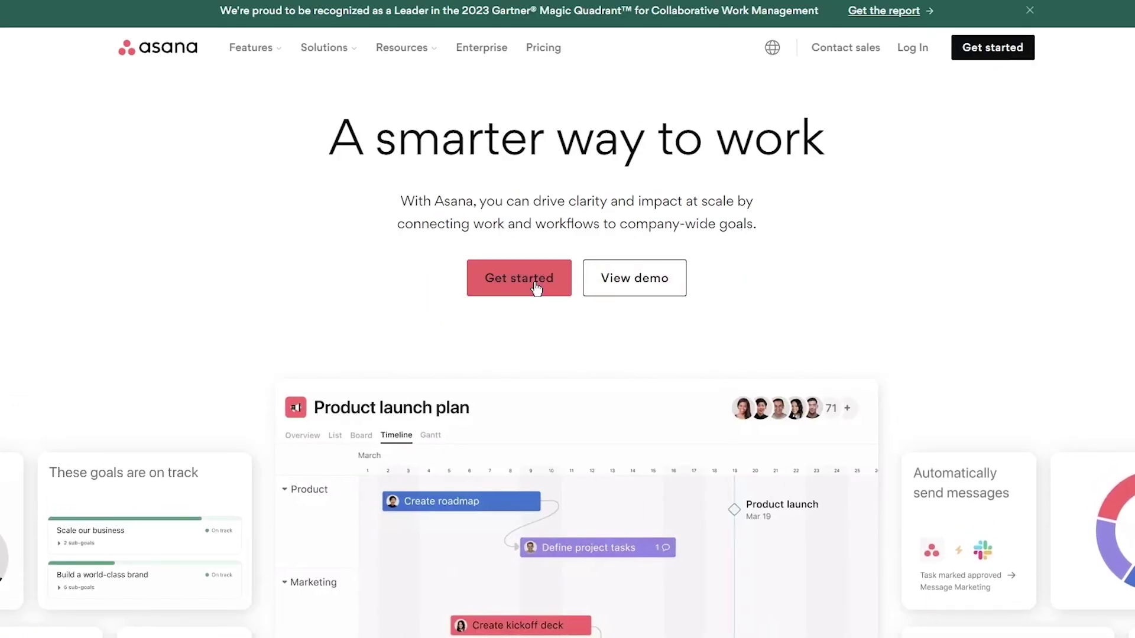
pyautogui.click(534, 290)
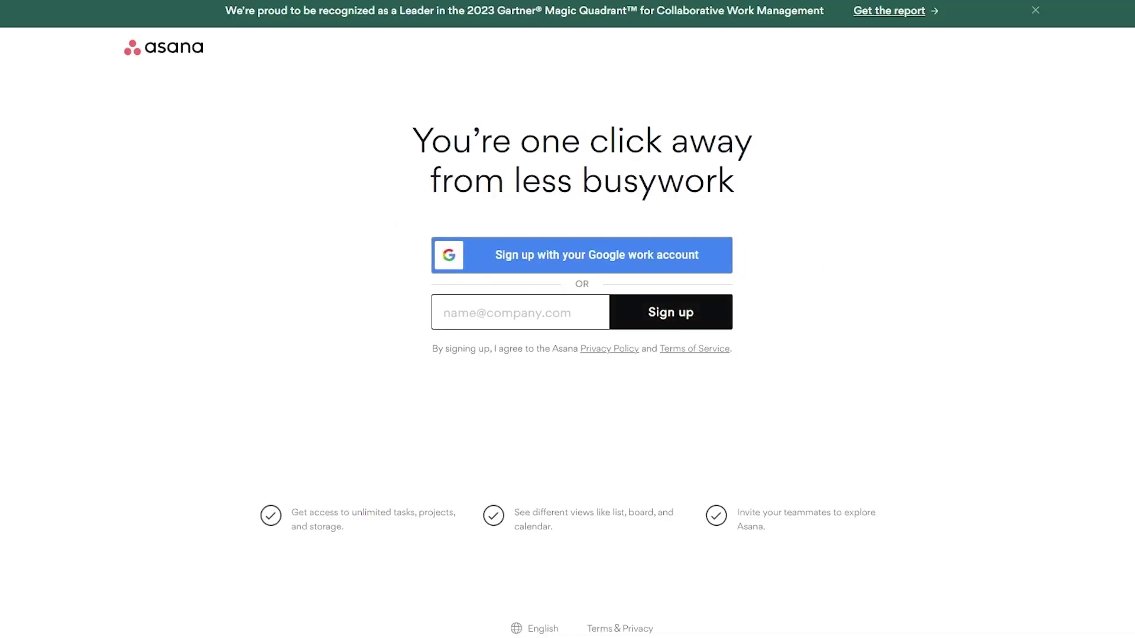
pyautogui.click(531, 312)
pyautogui.rightClick(532, 310)
pyautogui.click(598, 415)
pyautogui.click(668, 313)
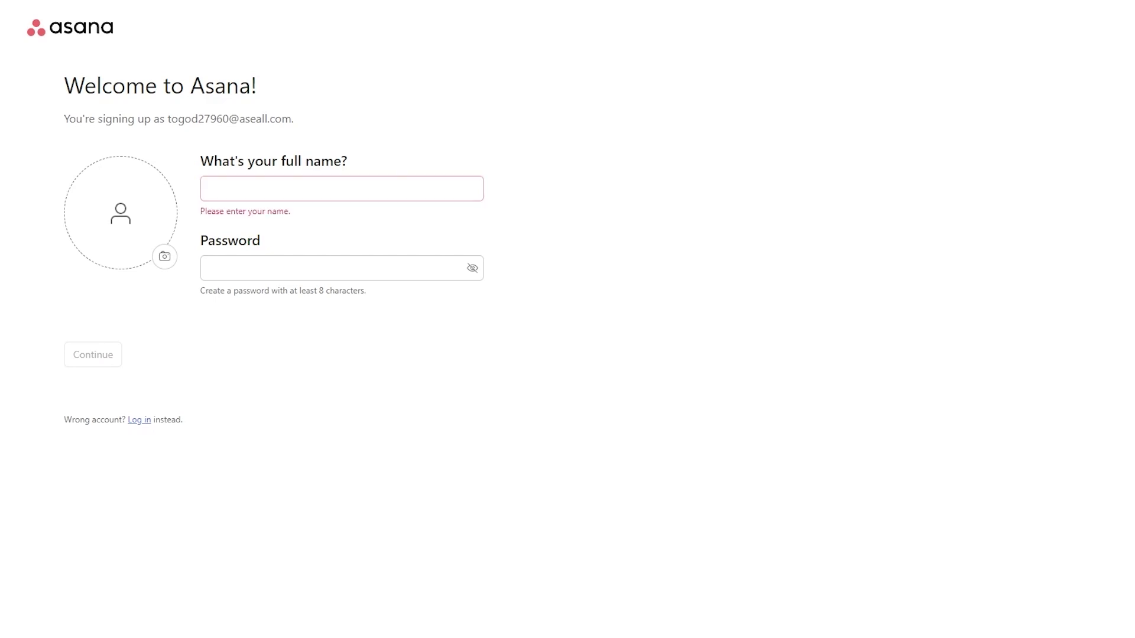
# Fill in the new account's full name and create its password.
pyautogui.click(393, 190)
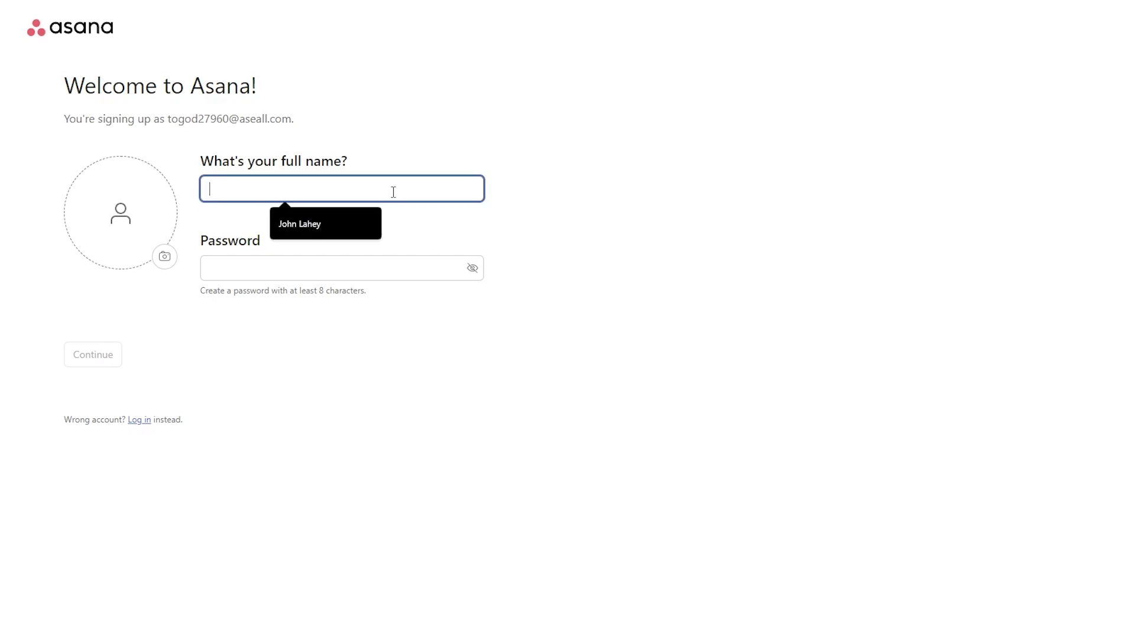
pyautogui.click(314, 228)
pyautogui.click(302, 272)
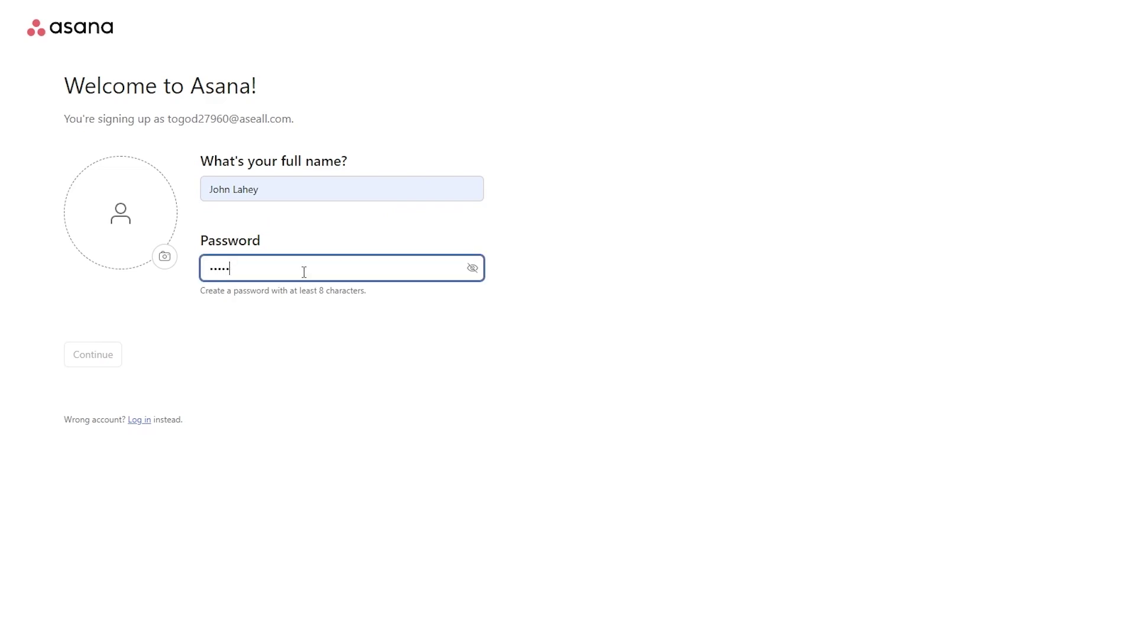
pyautogui.write('•••••••••')
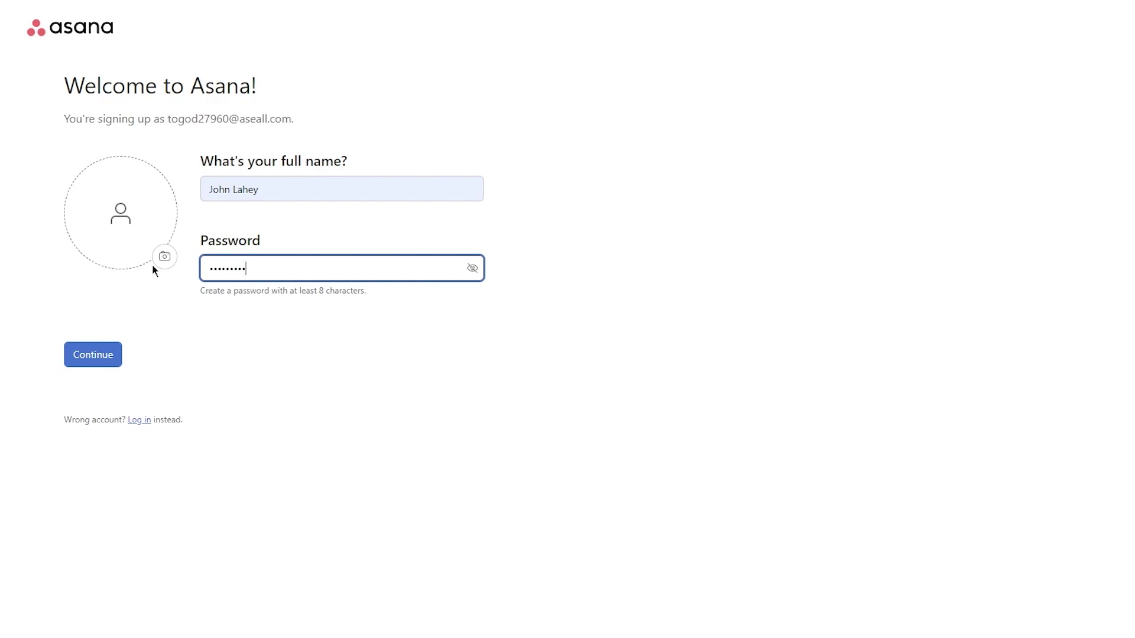
pyautogui.click(132, 245)
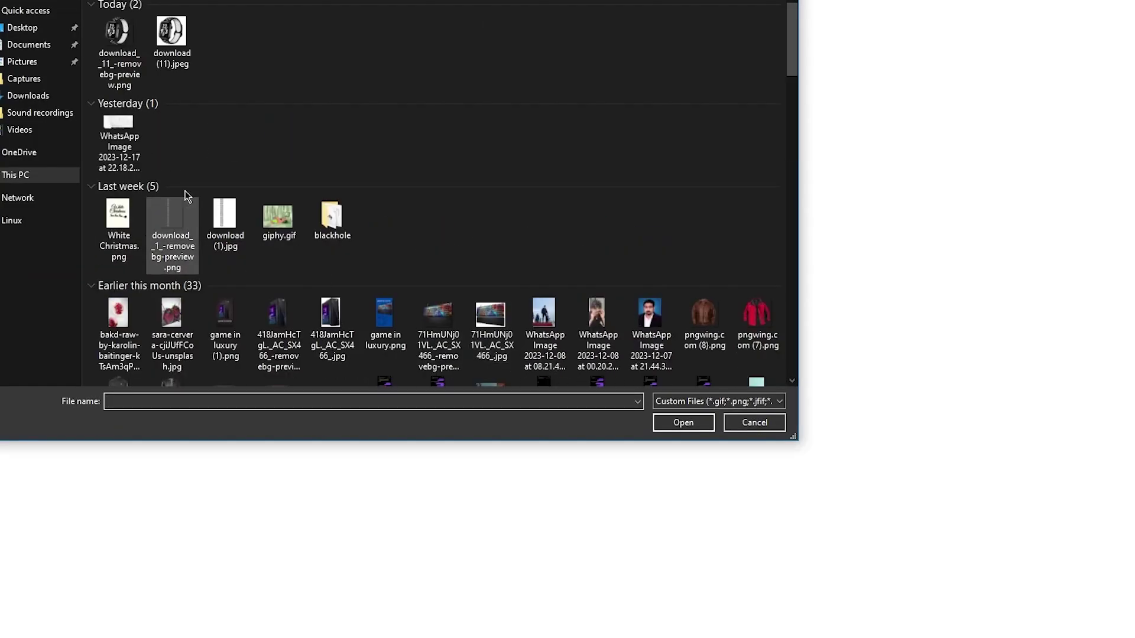
pyautogui.scroll(-8, 187, 196)
pyautogui.scroll(6, 284, 204)
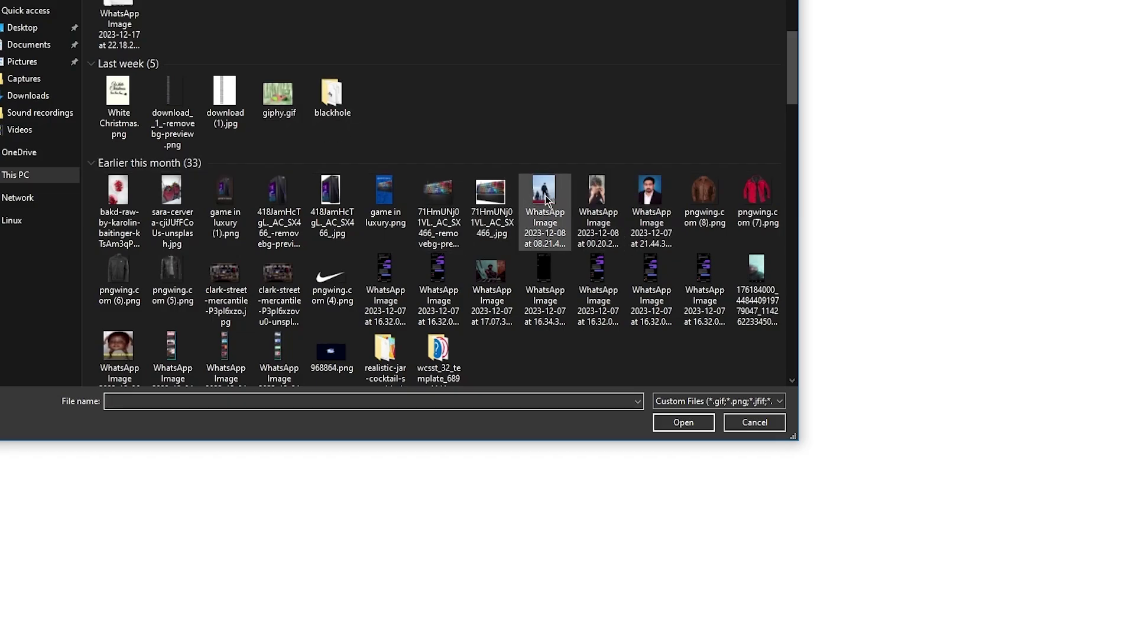
pyautogui.scroll(-2, 283, 230)
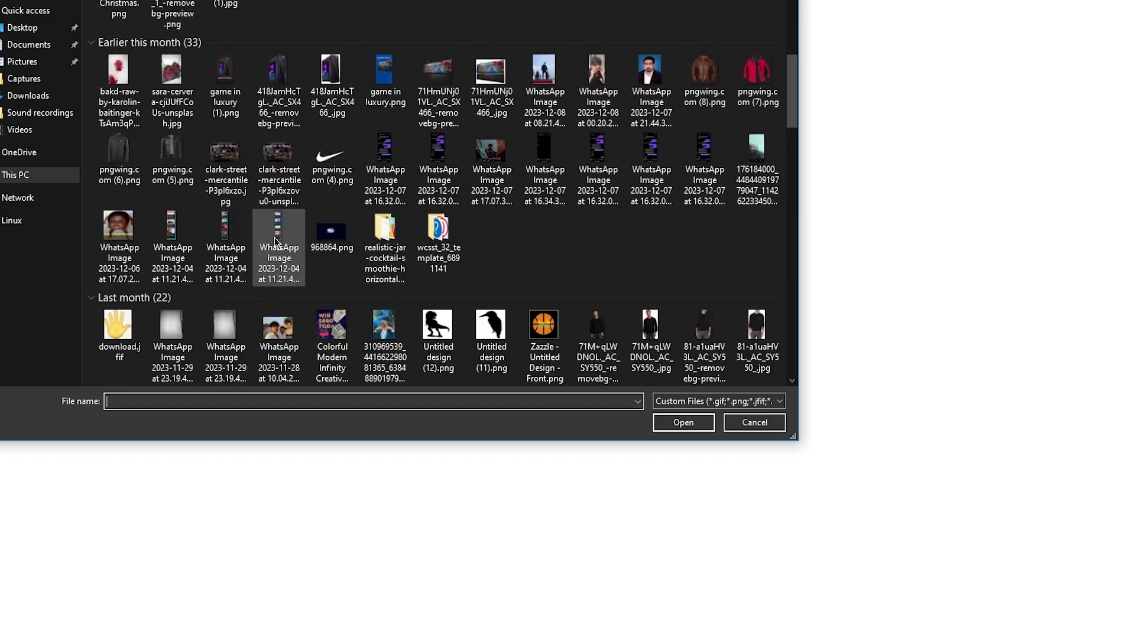
pyautogui.scroll(-3, 354, 243)
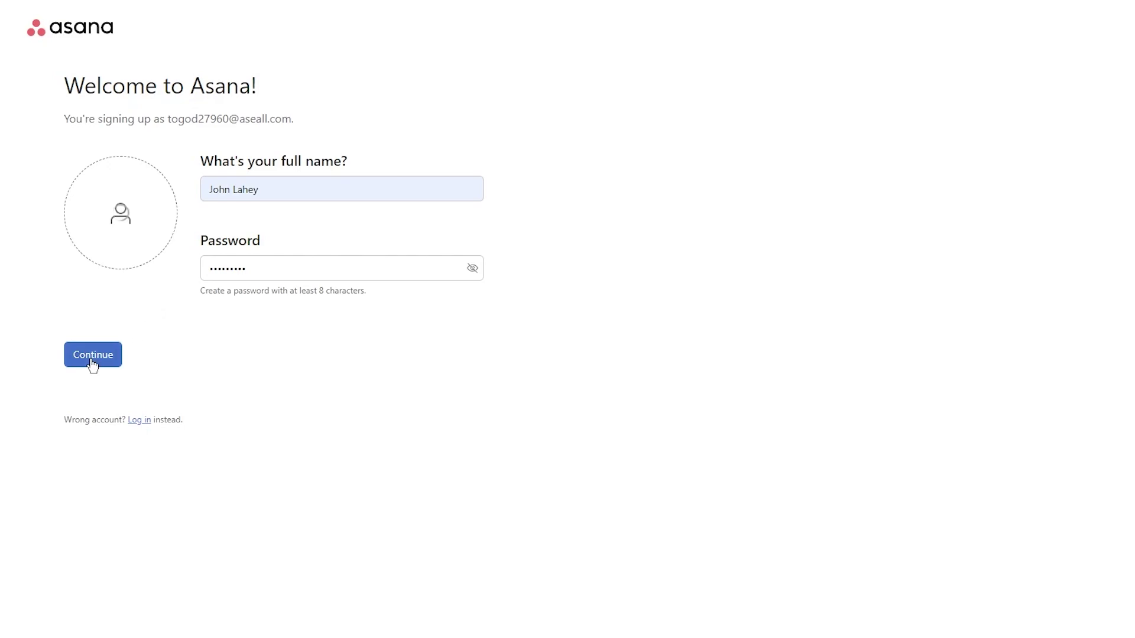
# Submit the account details and set the primary role to Manager.
pyautogui.click(91, 355)
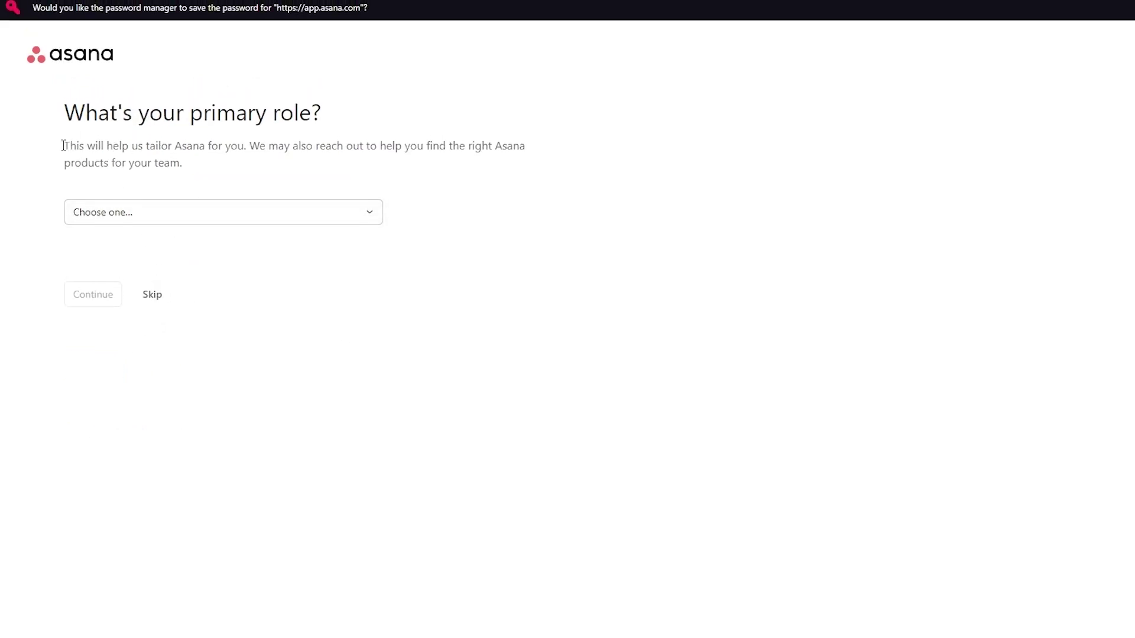
pyautogui.moveTo(63, 145); pyautogui.dragTo(410, 179)
pyautogui.click(488, 195)
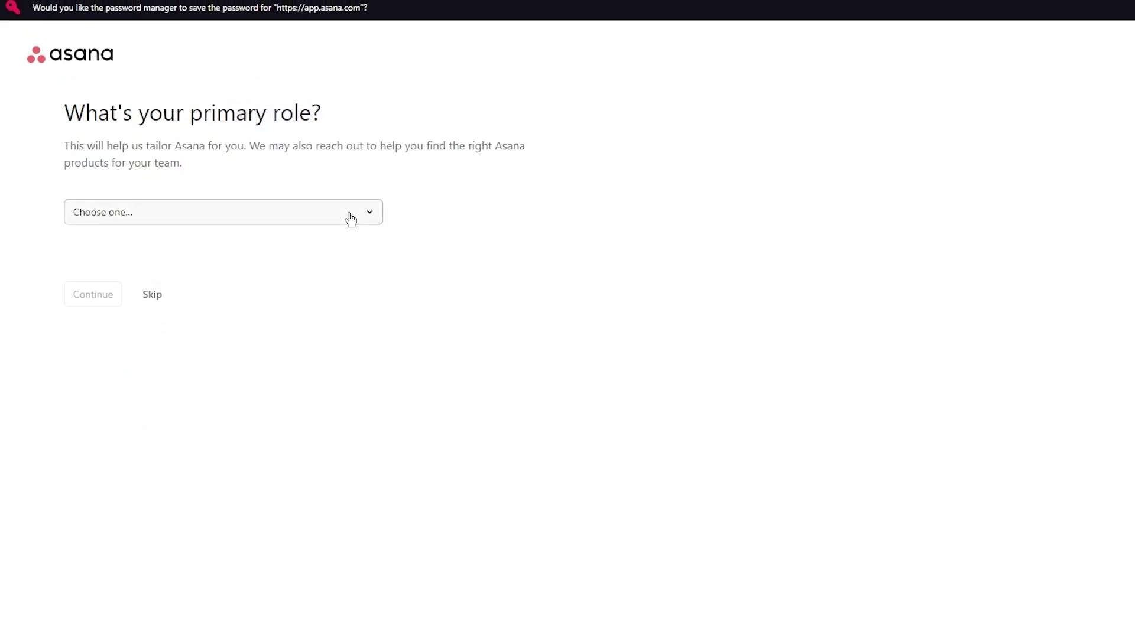
pyautogui.moveTo(259, 146); pyautogui.dragTo(371, 163)
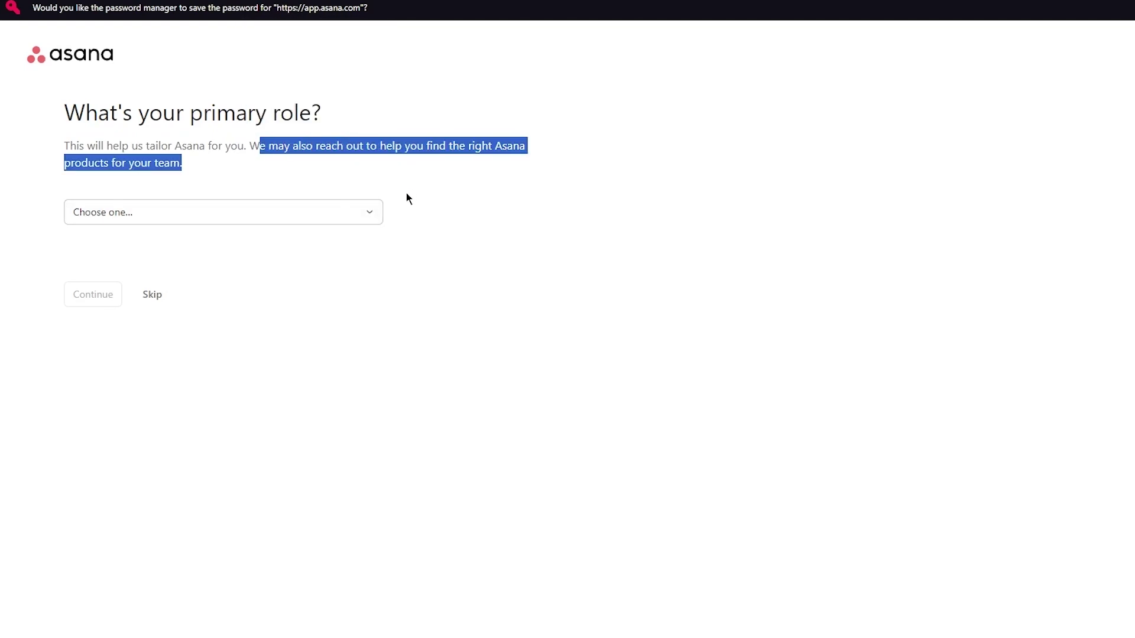
pyautogui.click(477, 203)
pyautogui.click(339, 210)
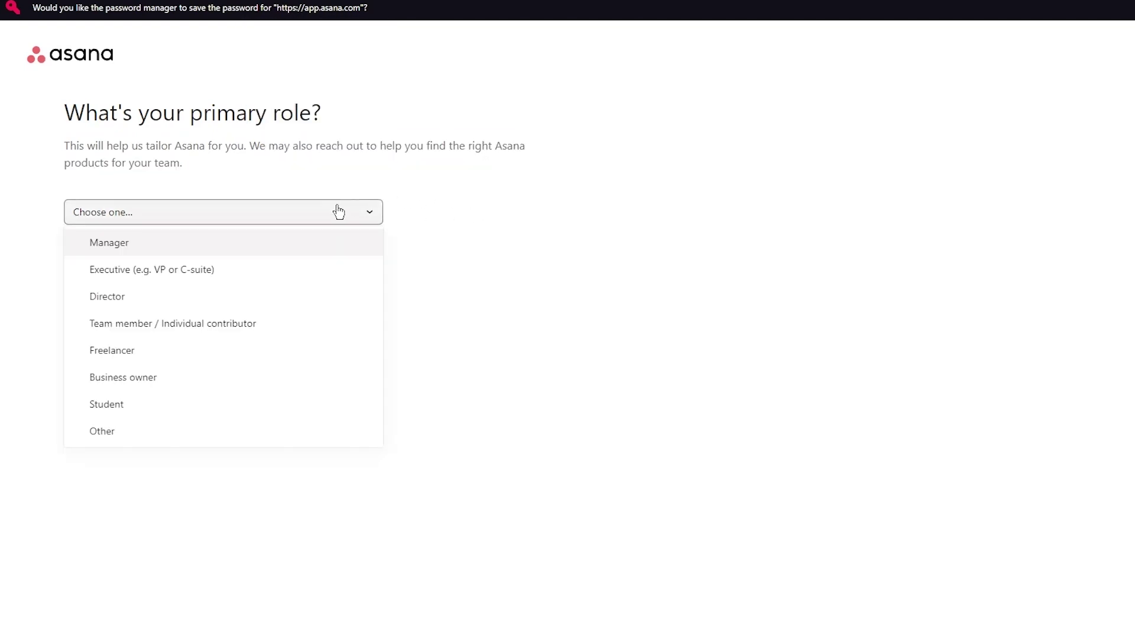
pyautogui.click(124, 243)
pyautogui.click(96, 299)
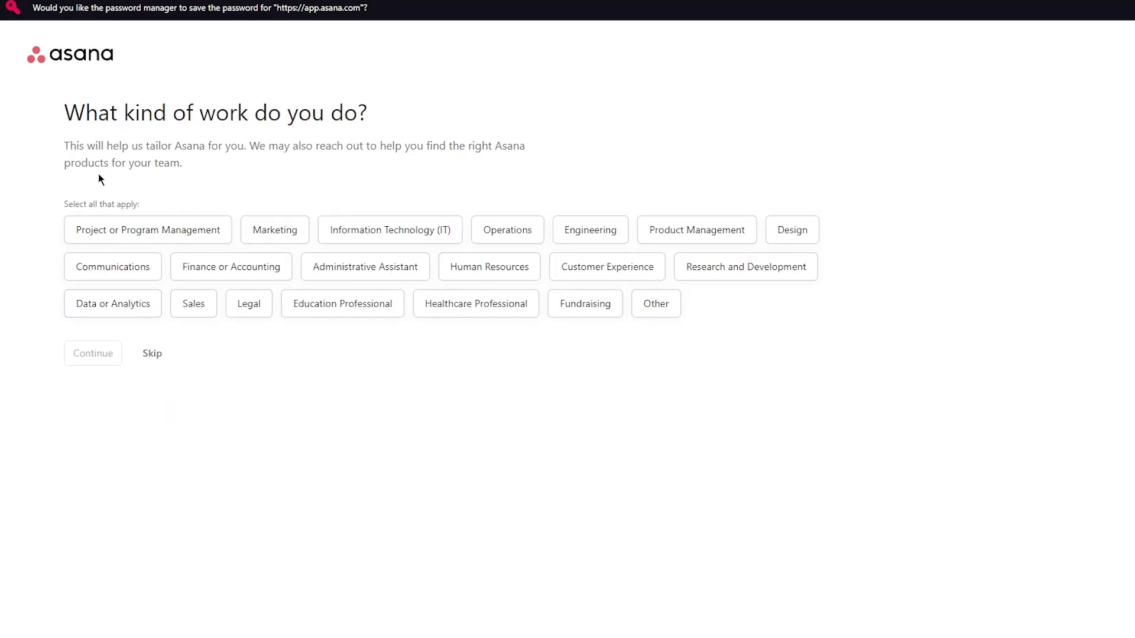
# Read the explanation and the selectable options of the question about the kind of work.
pyautogui.moveTo(73, 130); pyautogui.dragTo(329, 185)
pyautogui.click(69, 142)
pyautogui.moveTo(50, 148); pyautogui.dragTo(279, 171)
pyautogui.click(279, 171)
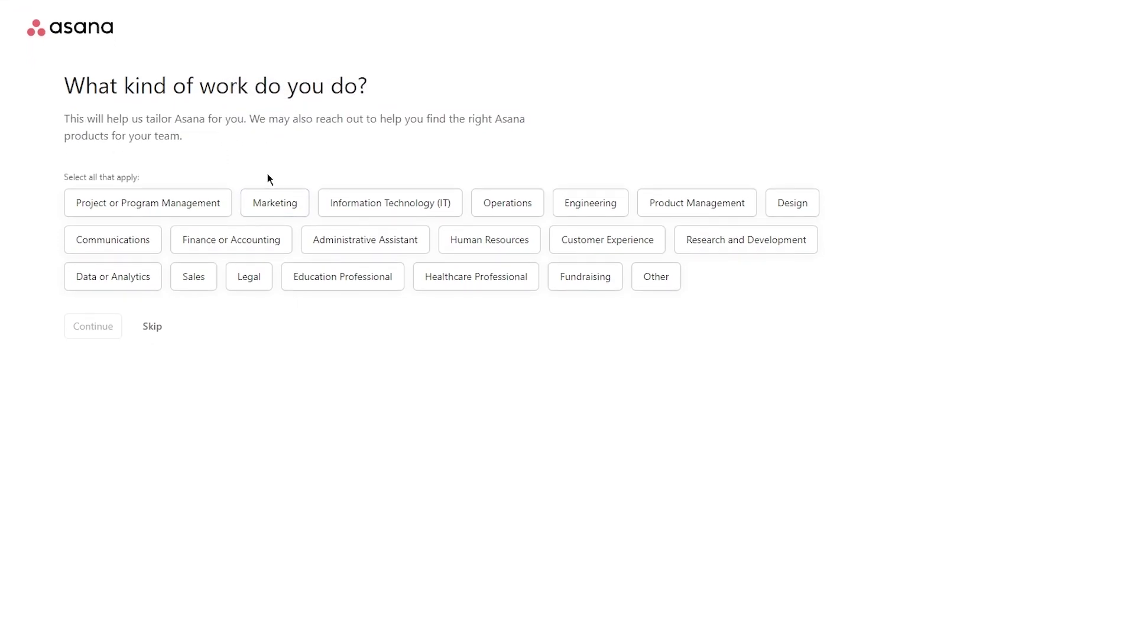
pyautogui.moveTo(244, 121); pyautogui.dragTo(498, 142)
pyautogui.click(498, 142)
pyautogui.moveTo(45, 116); pyautogui.dragTo(248, 134)
pyautogui.click(249, 134)
pyautogui.moveTo(47, 168); pyautogui.dragTo(183, 167)
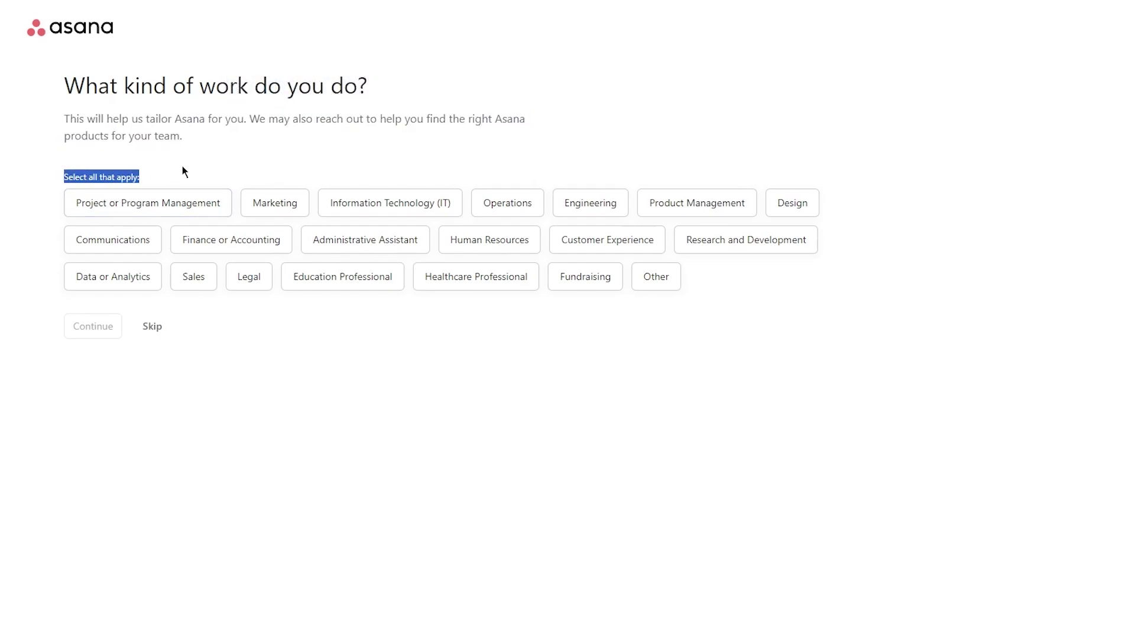
pyautogui.click(214, 159)
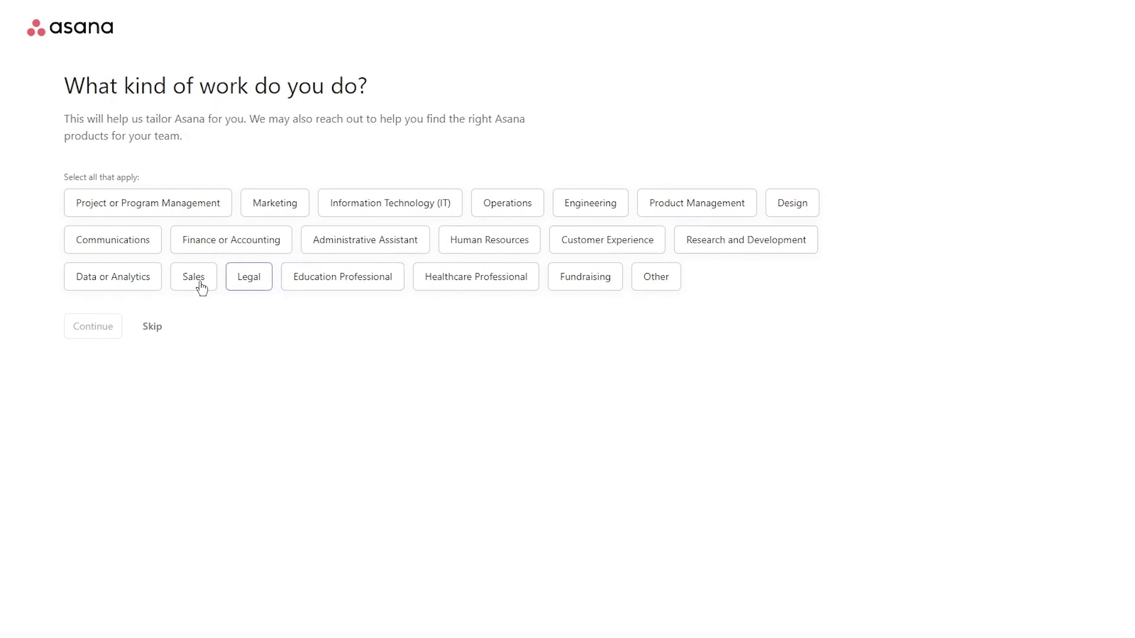
# Skip the kind-of-work question and accept Project and process management as the main objective.
pyautogui.click(152, 327)
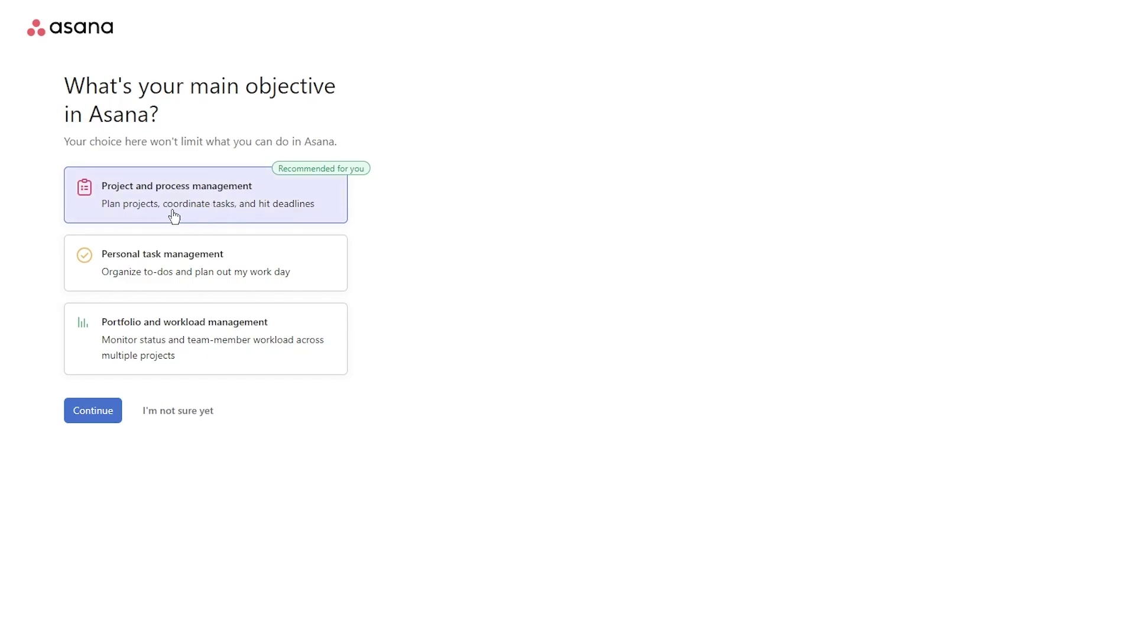
pyautogui.click(71, 422)
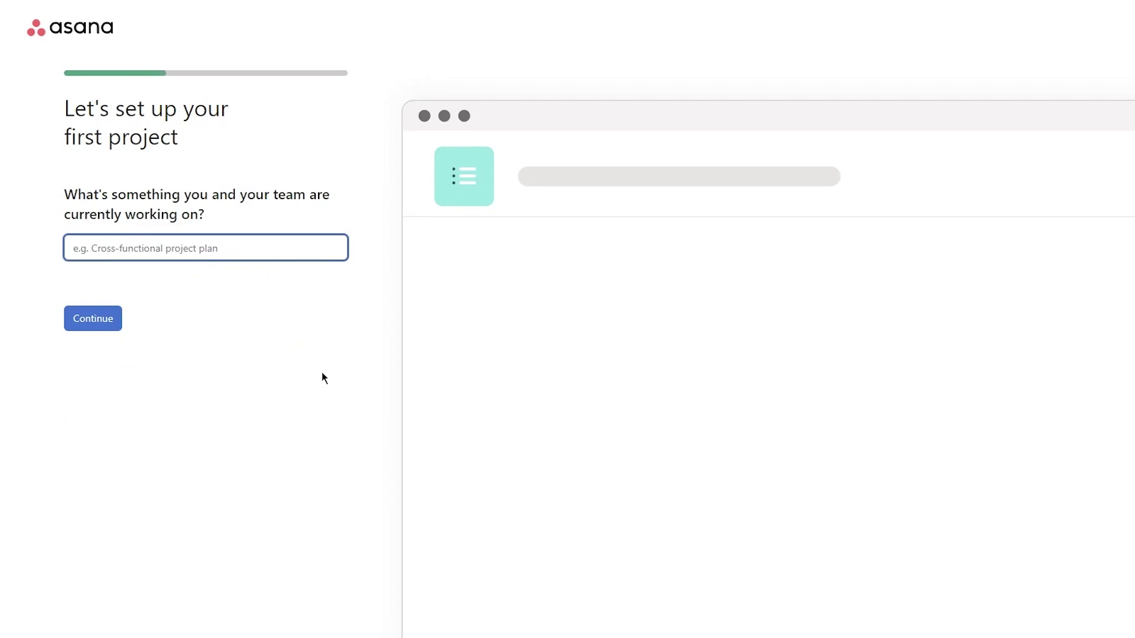
# Name the first project "new social" and continue without entering custom tasks.
pyautogui.moveTo(58, 104); pyautogui.dragTo(281, 142)
pyautogui.click(204, 201)
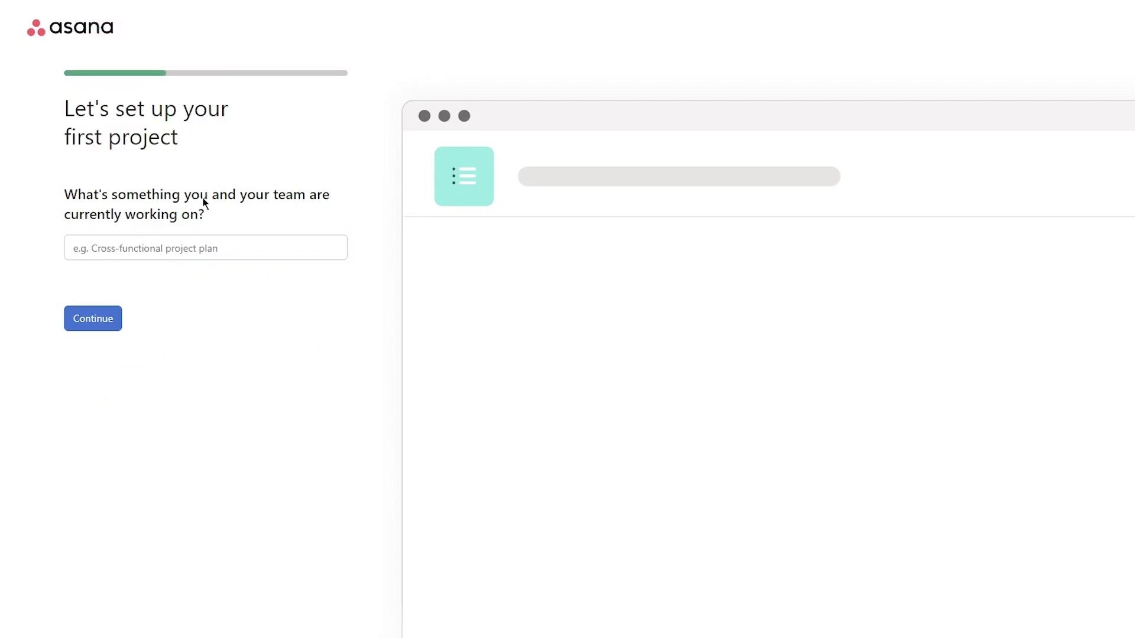
pyautogui.moveTo(45, 185); pyautogui.dragTo(293, 213)
pyautogui.click(283, 215)
pyautogui.click(229, 250)
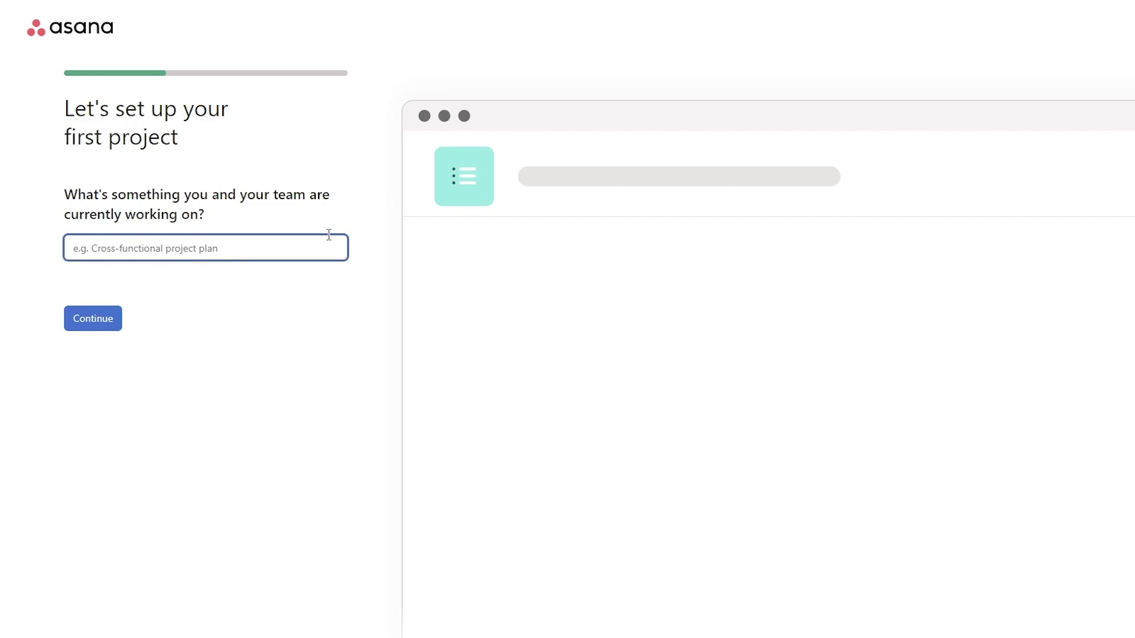
pyautogui.write('new')
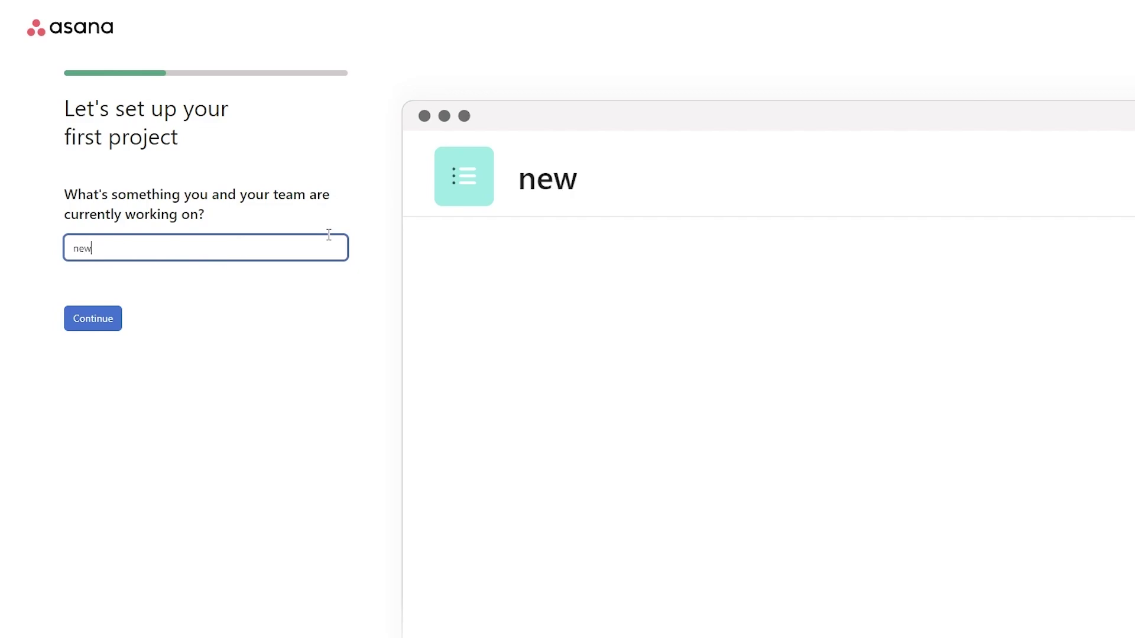
pyautogui.write(' social')
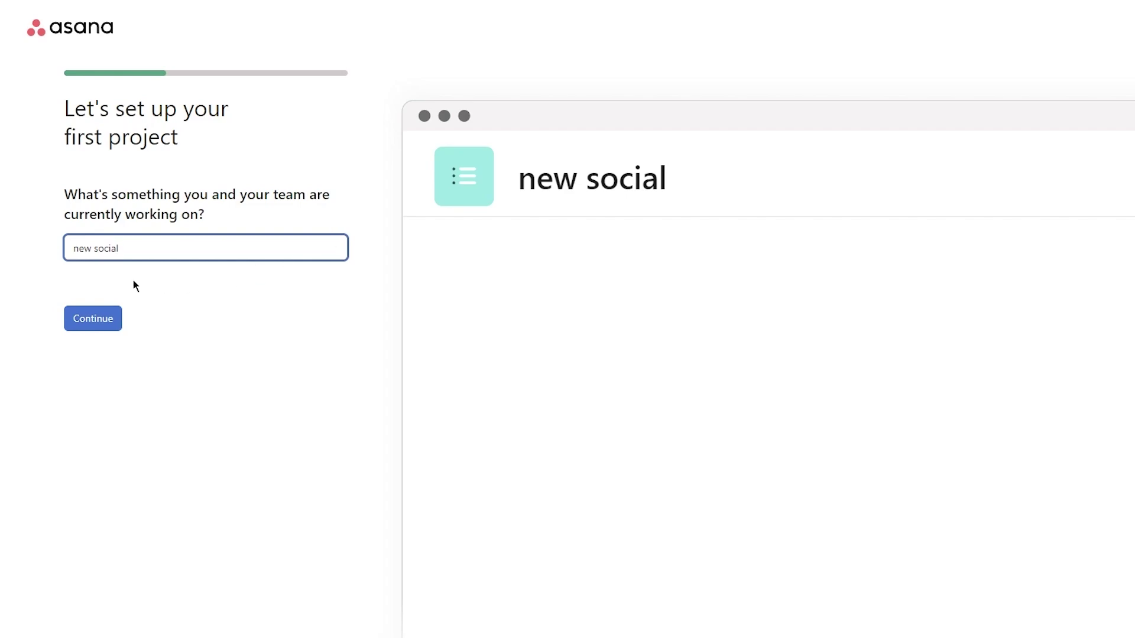
pyautogui.click(106, 317)
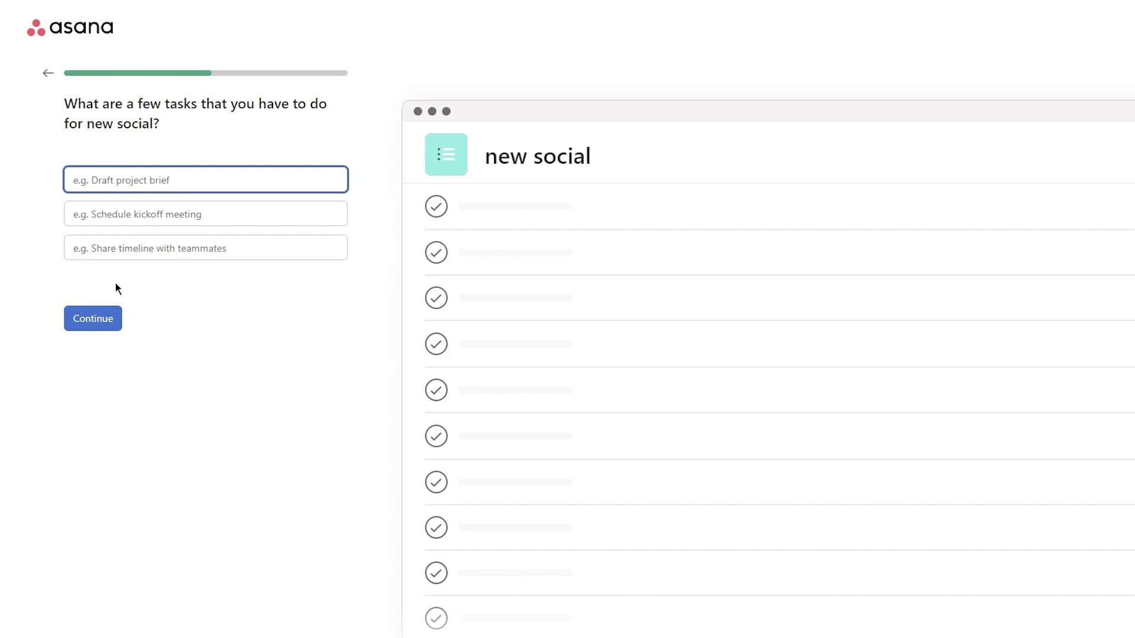
pyautogui.click(102, 318)
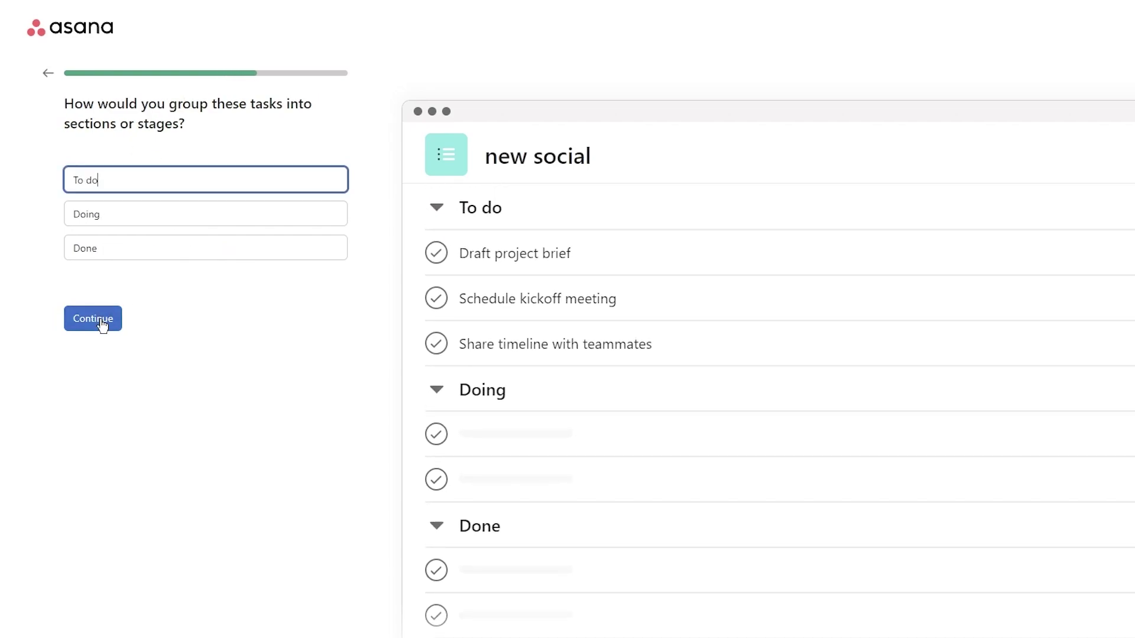
# Keep To do, Doing and Done as the project's sections and continue to the layout question.
pyautogui.moveTo(63, 104); pyautogui.dragTo(205, 128)
pyautogui.click(197, 150)
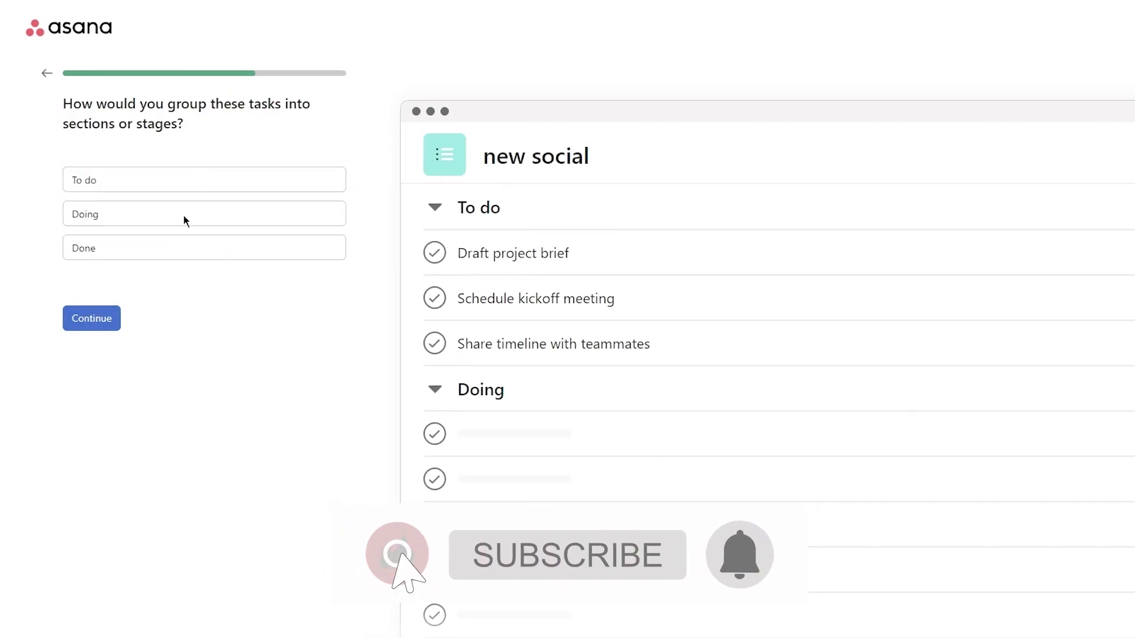
pyautogui.click(93, 319)
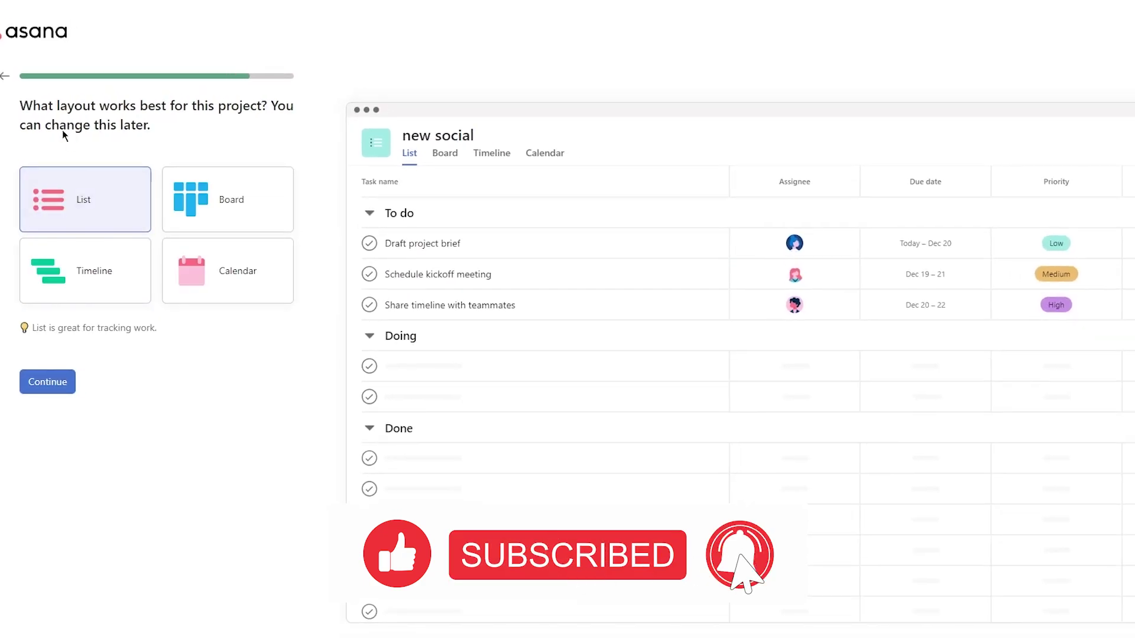
# Read the layout question and compare the previews of the Board, Timeline and Calendar layouts.
pyautogui.moveTo(151, 125); pyautogui.dragTo(19, 103)
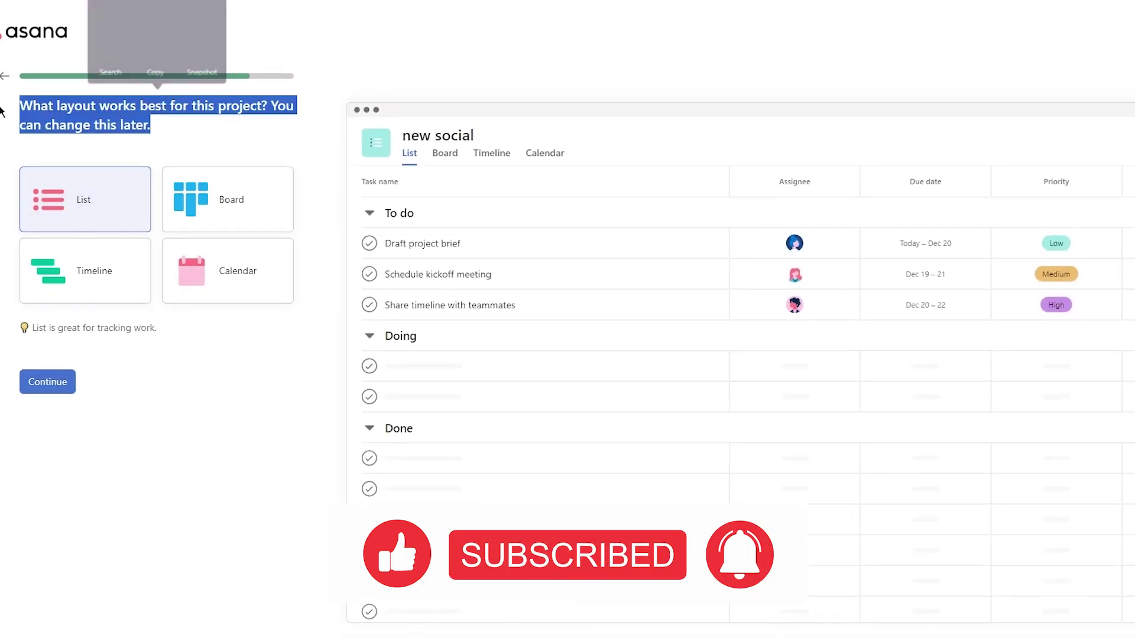
pyautogui.click(158, 149)
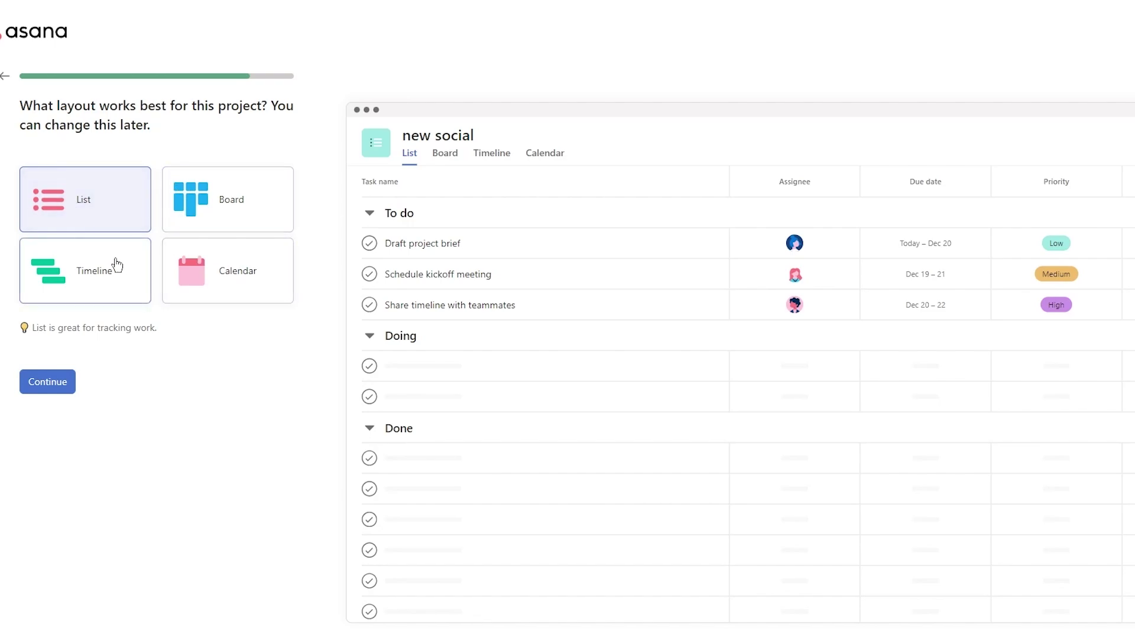
pyautogui.click(214, 214)
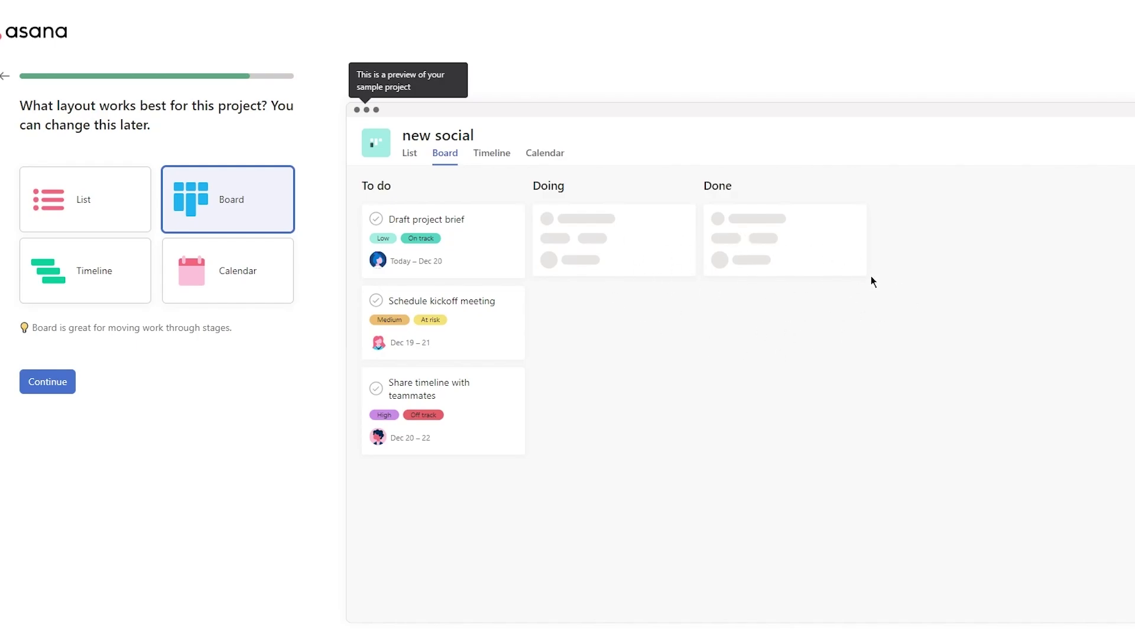
pyautogui.click(102, 273)
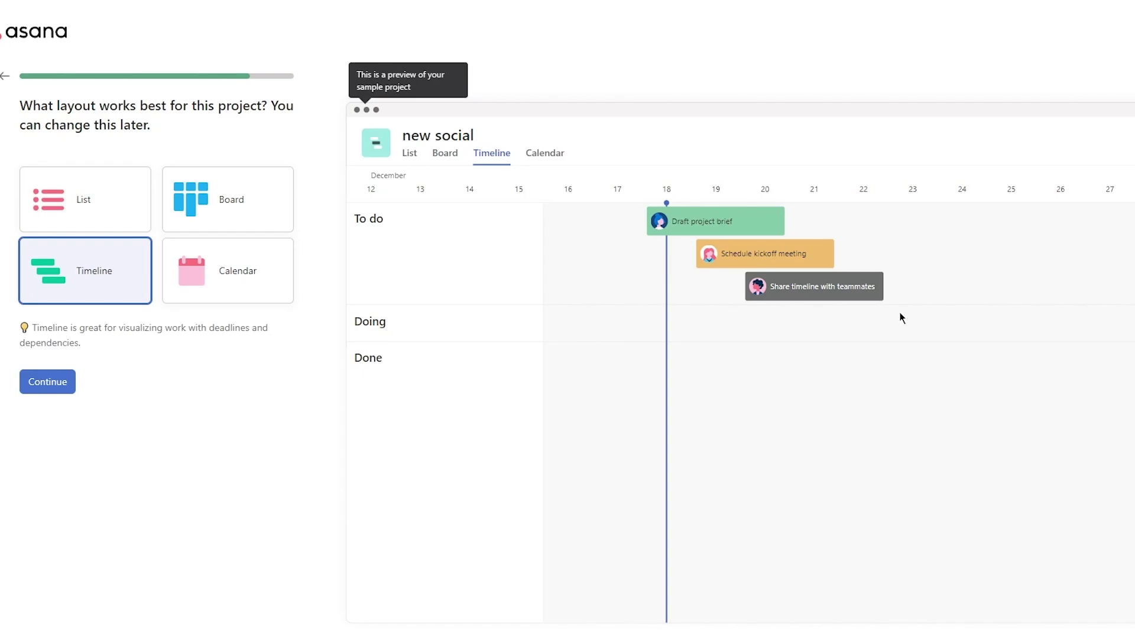
pyautogui.click(261, 272)
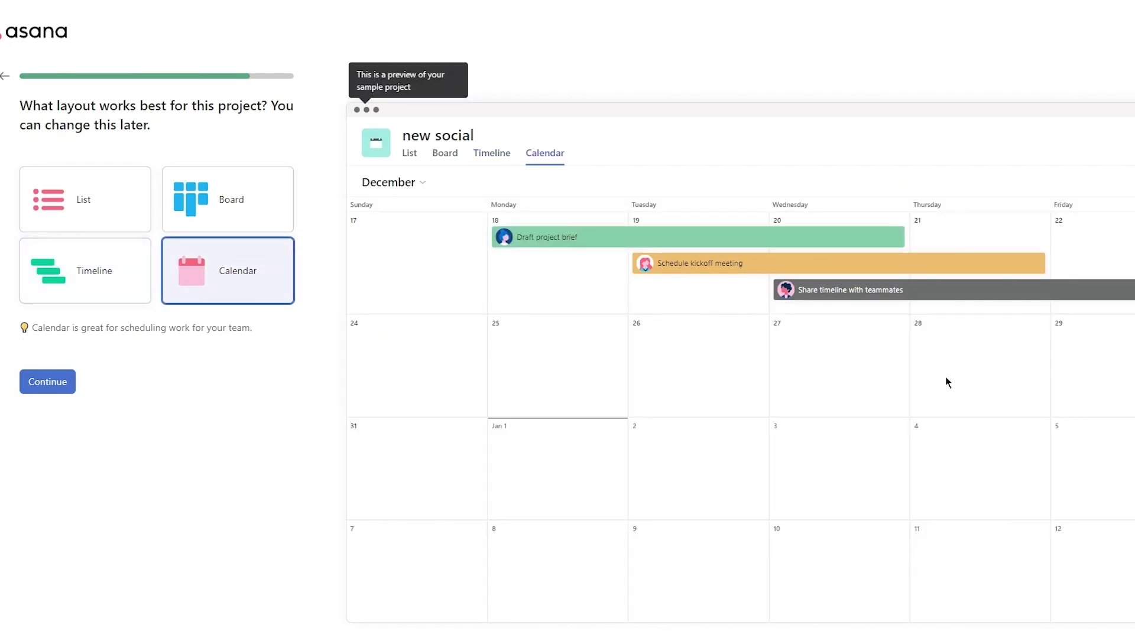
pyautogui.click(83, 298)
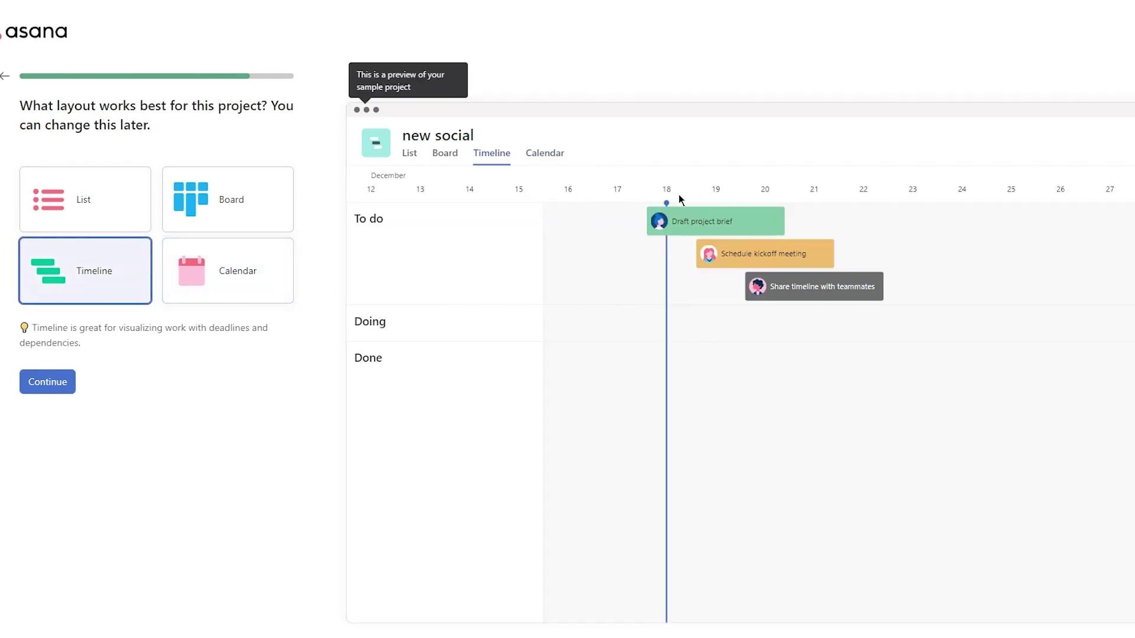
pyautogui.click(236, 272)
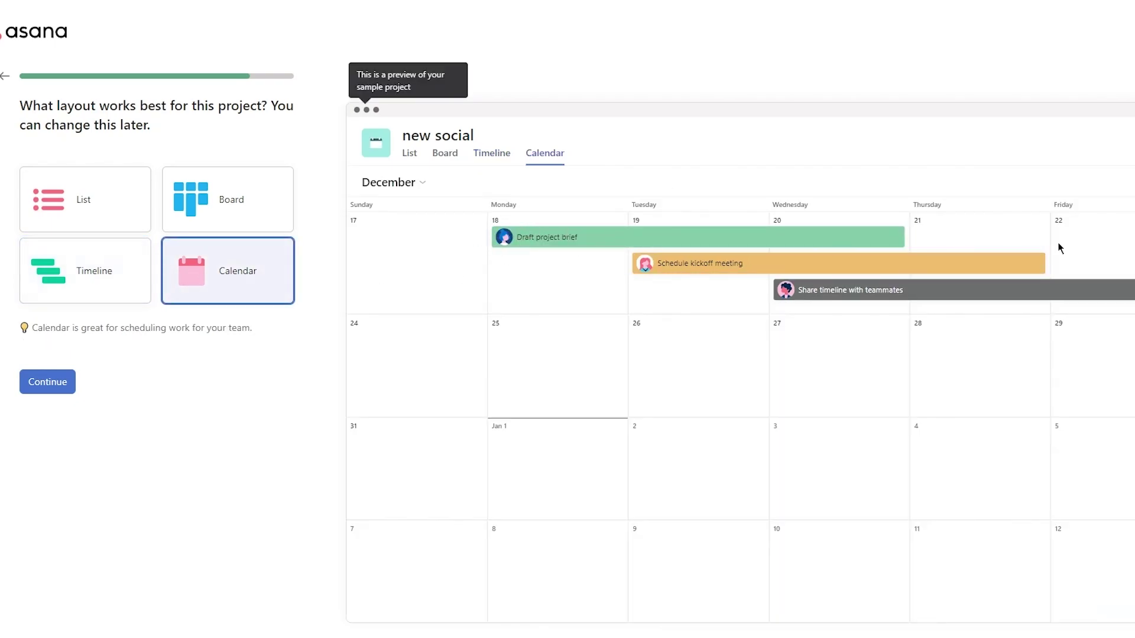
# Choose the List layout and finish onboarding without inviting teammates or viewing the apps.
pyautogui.click(83, 201)
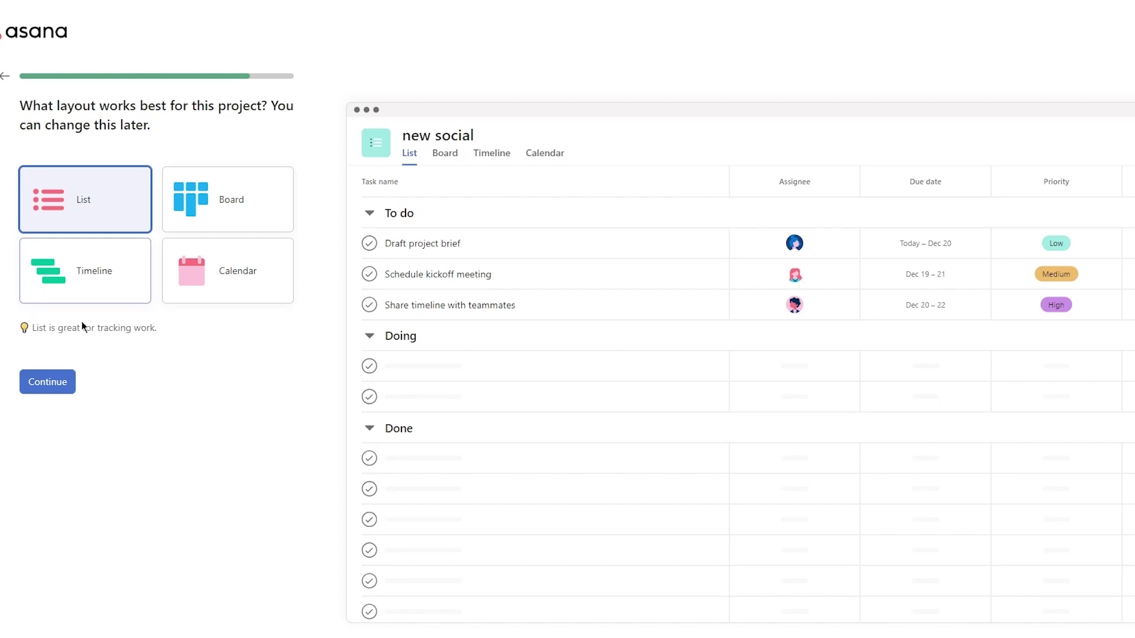
pyautogui.click(65, 382)
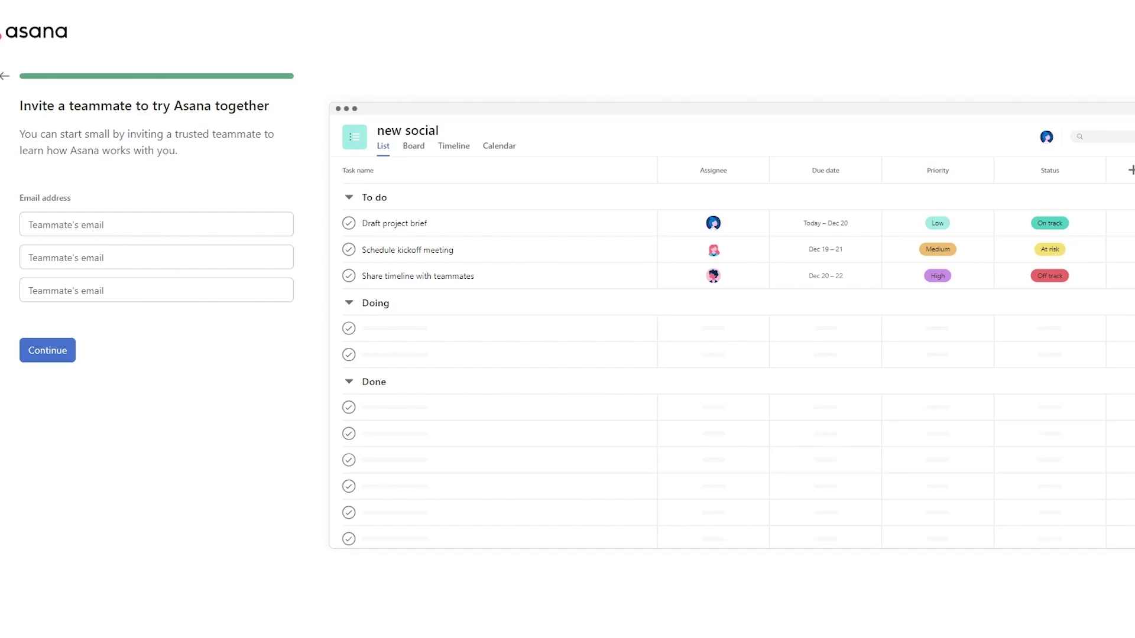
pyautogui.click(53, 350)
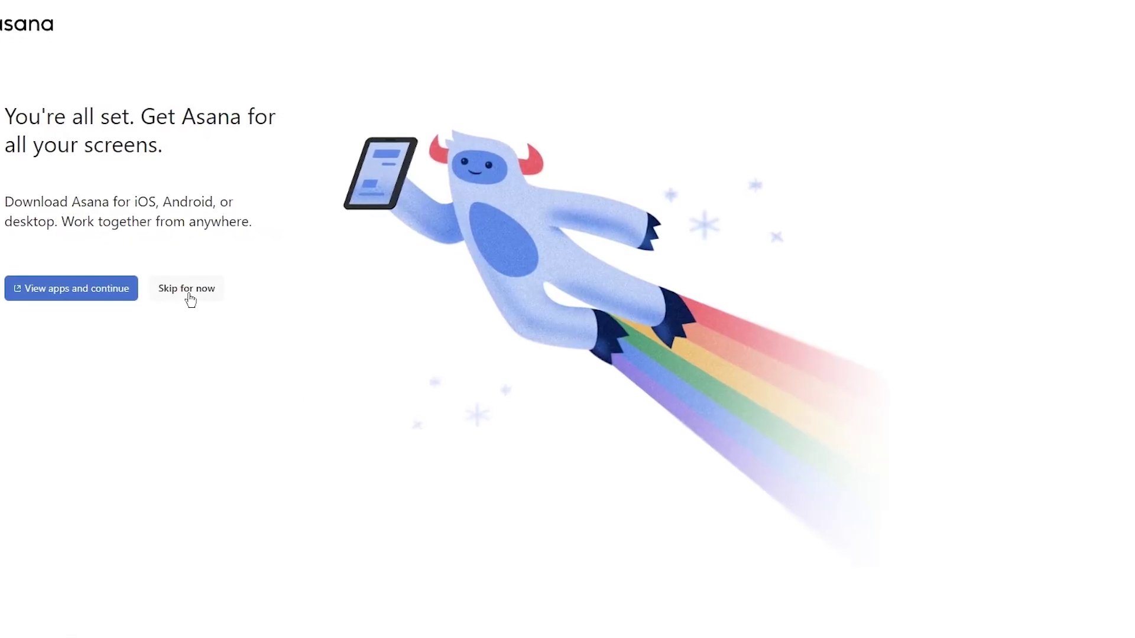
pyautogui.click(184, 292)
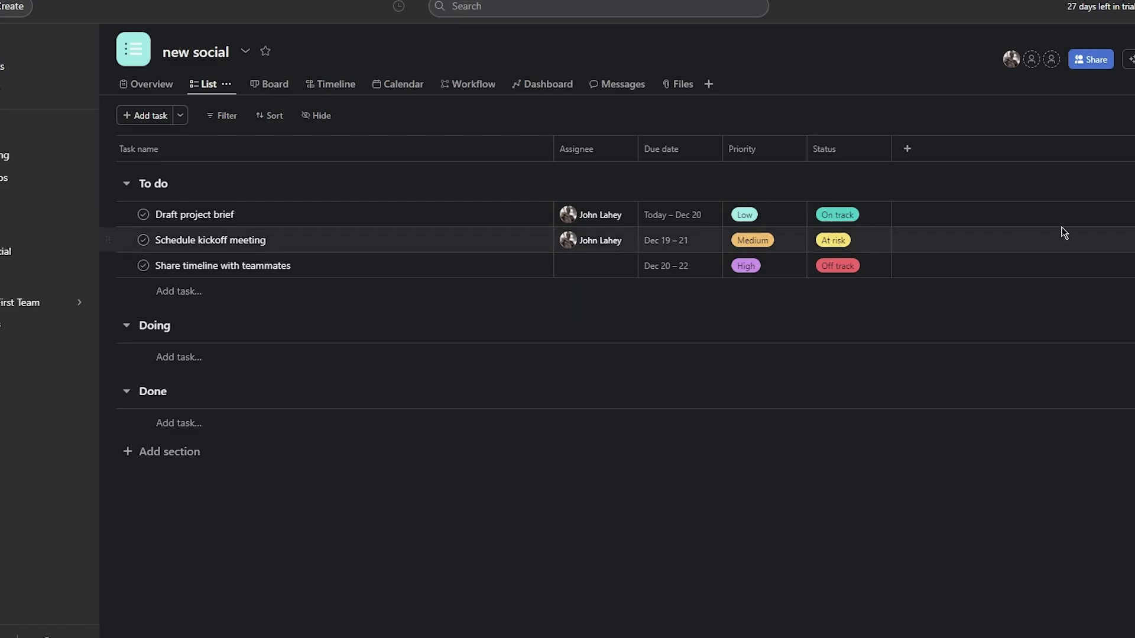
pyautogui.moveTo(533, 485); pyautogui.dragTo(196, 101)
pyautogui.click(297, 49)
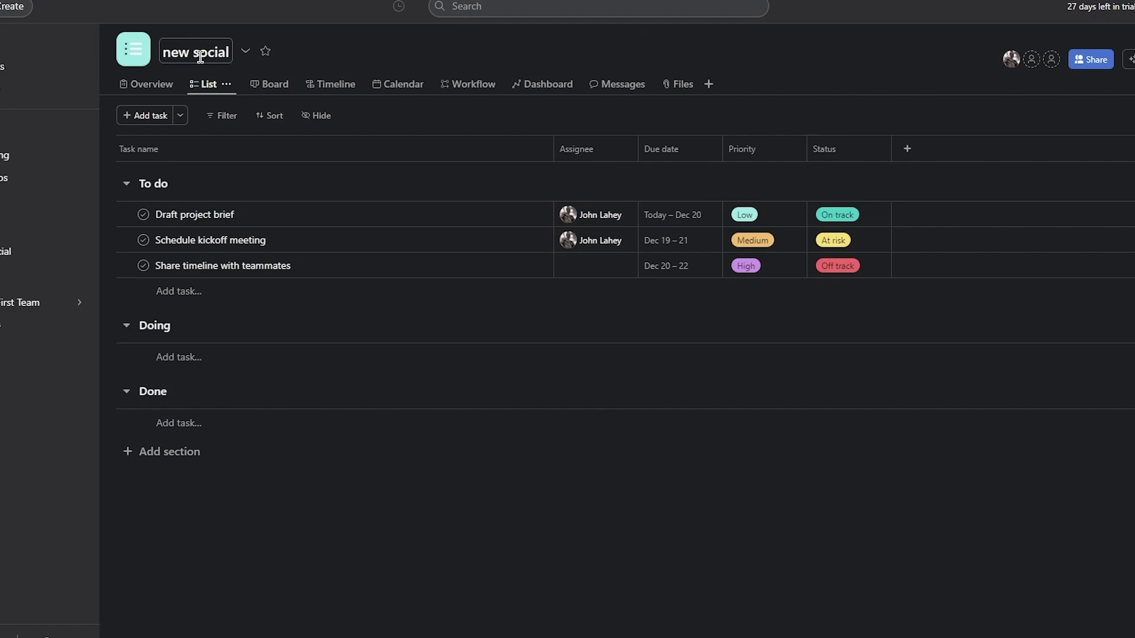
pyautogui.moveTo(122, 172); pyautogui.dragTo(164, 242)
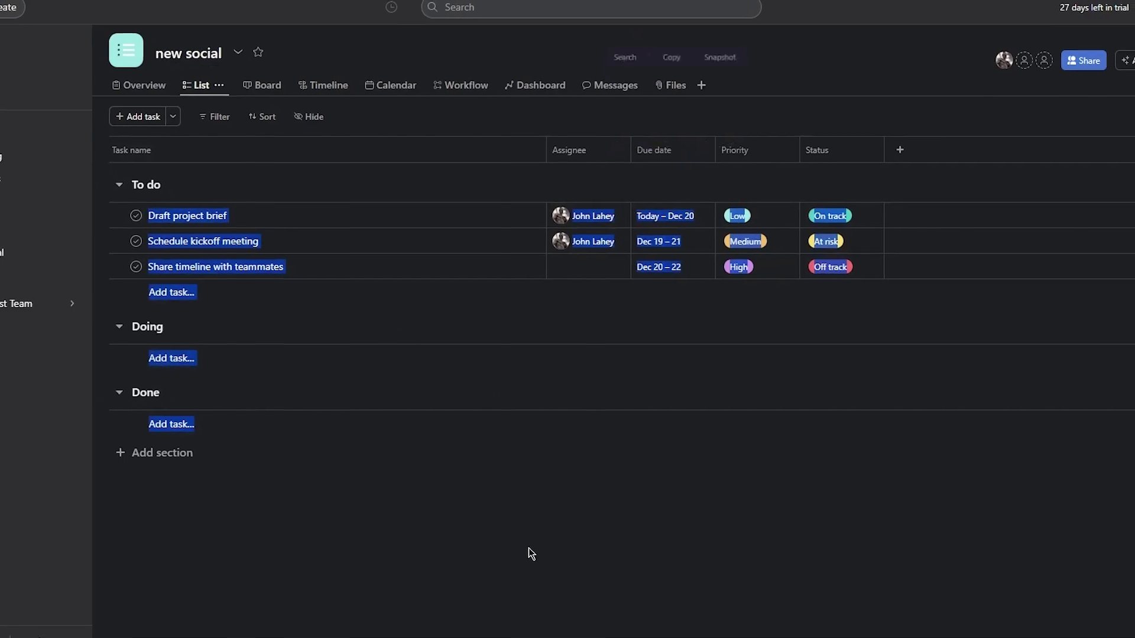
pyautogui.click(268, 466)
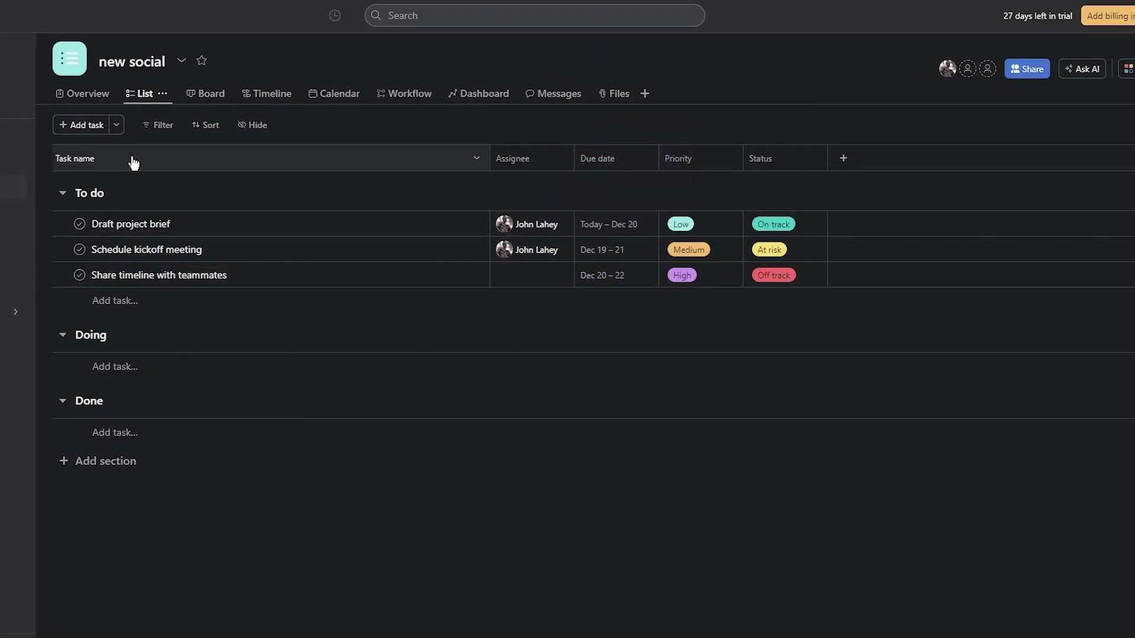
# Look through the project's other views, including Board, Timeline, Calendar and Dashboard, and return to the List view.
pyautogui.click(204, 93)
pyautogui.click(263, 93)
pyautogui.click(357, 93)
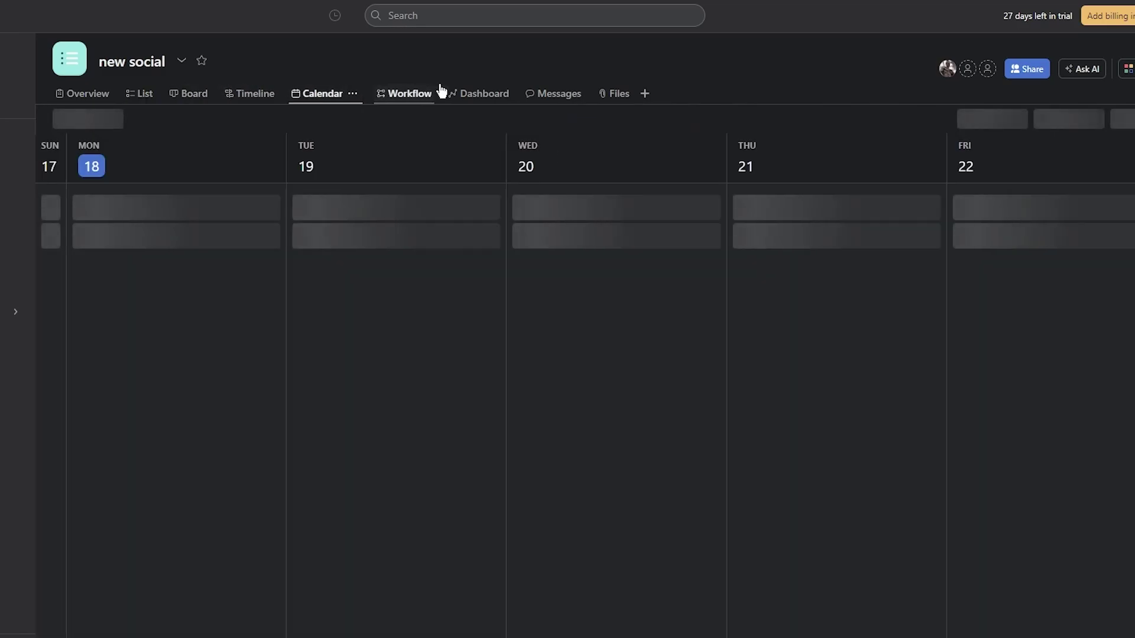
pyautogui.click(473, 93)
pyautogui.click(535, 94)
pyautogui.click(128, 94)
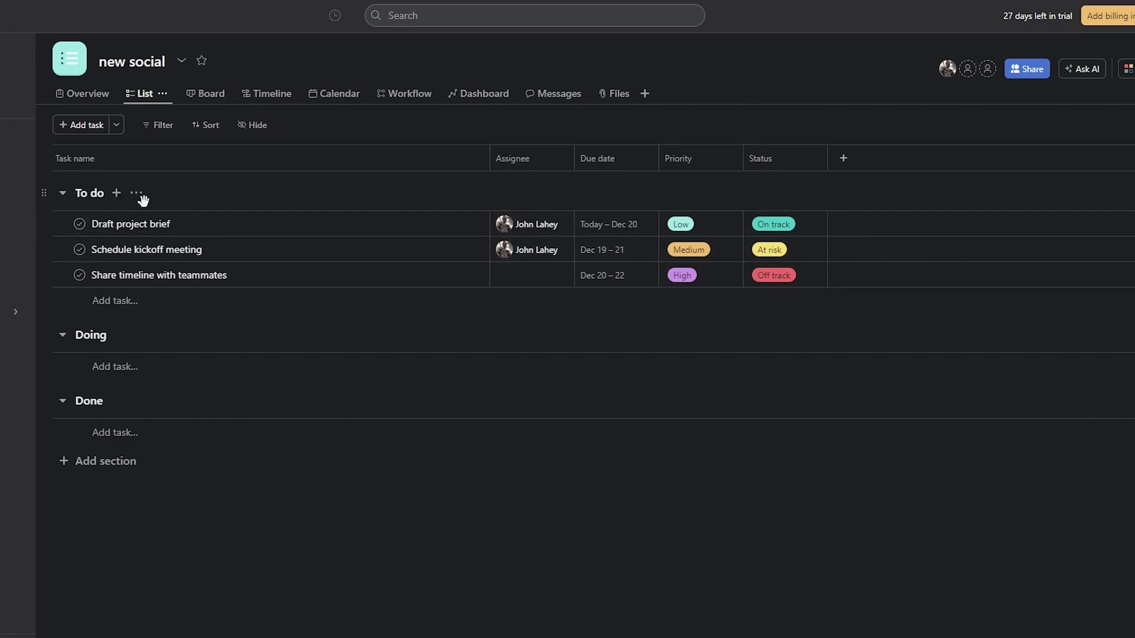
# Rename the To do section as "pending".
pyautogui.click(94, 195)
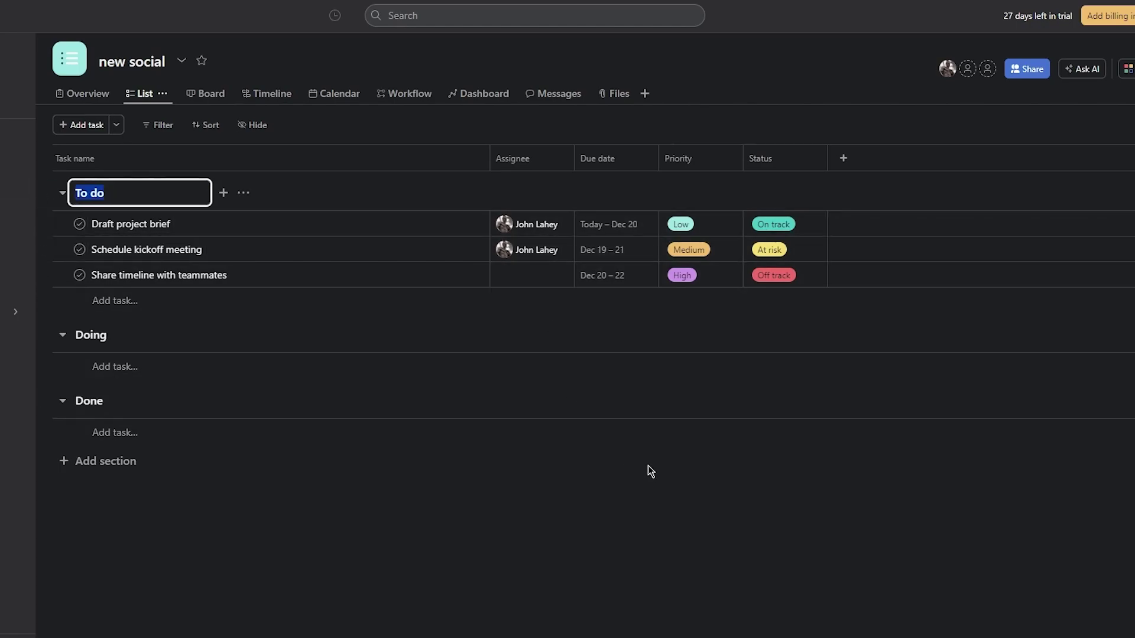
pyautogui.press('BackSpace')
pyautogui.write('today')
pyautogui.press('BackSpace')
pyautogui.press('BackSpace')
pyautogui.press('BackSpace')
pyautogui.press('BackSpace')
pyautogui.press('BackSpace')
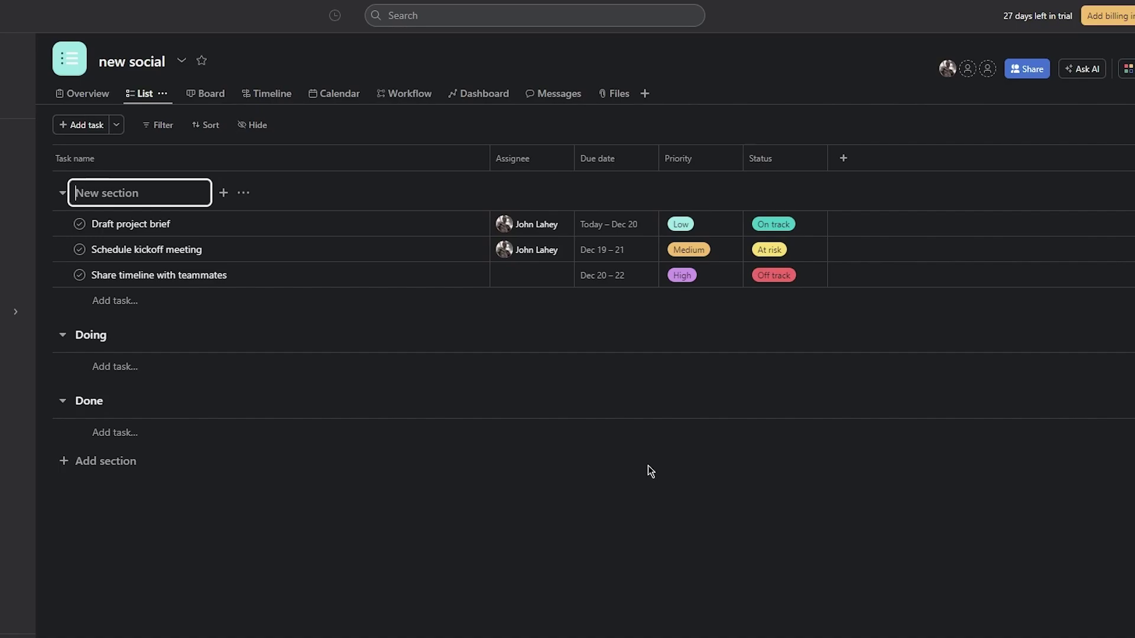
pyautogui.write('pending')
pyautogui.press('Return')
pyautogui.click(286, 515)
# Rename the Doing section as "completd" and discard the empty task row below it.
pyautogui.click(102, 336)
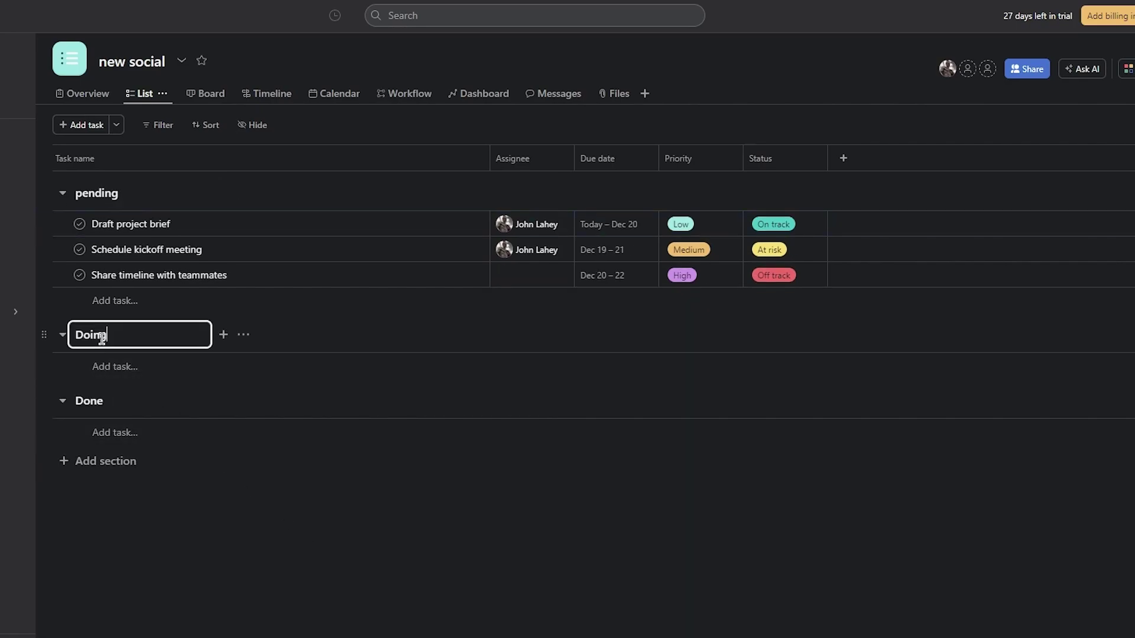
pyautogui.press('BackSpace')
pyautogui.press('BackSpace')
pyautogui.press('BackSpace')
pyautogui.press('BackSpace')
pyautogui.press('BackSpace')
pyautogui.write('completd')
pyautogui.press('Return')
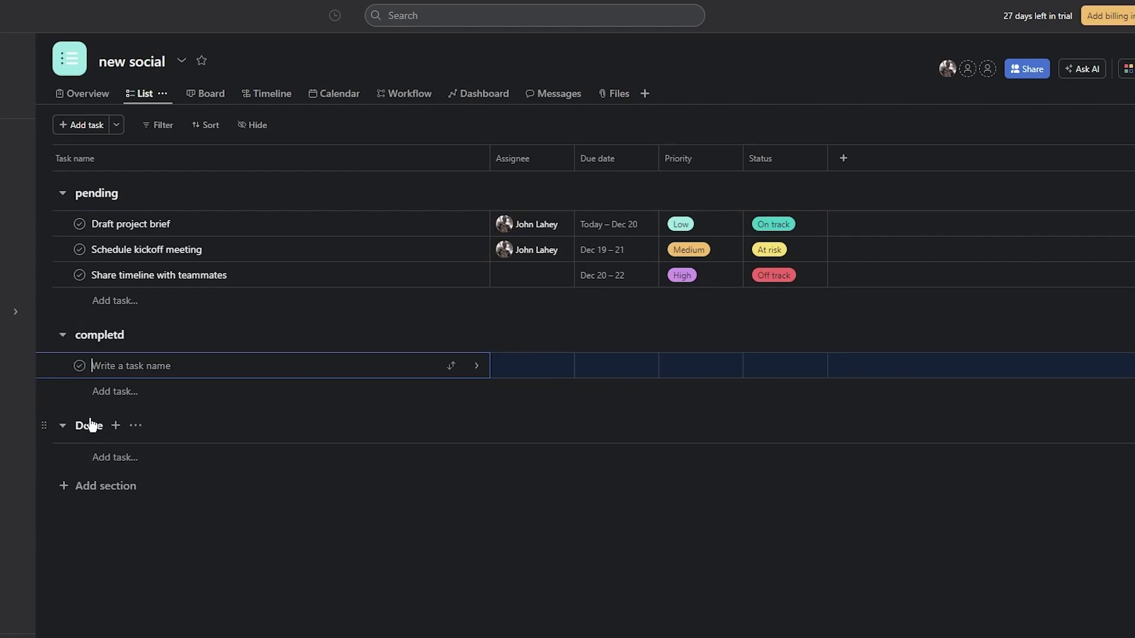
pyautogui.click(113, 414)
# Rename the Done section as "uploaded" and leave its new task row empty.
pyautogui.click(94, 406)
pyautogui.press('BackSpace')
pyautogui.press('BackSpace')
pyautogui.press('BackSpace')
pyautogui.press('BackSpace')
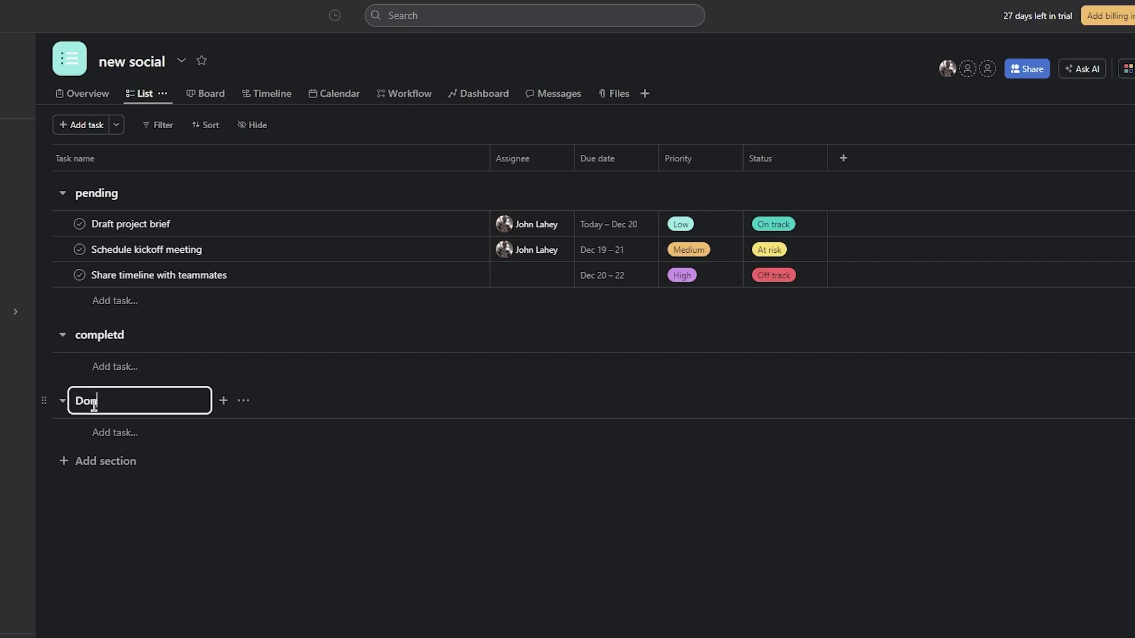
pyautogui.write('uploaded')
pyautogui.press('Return')
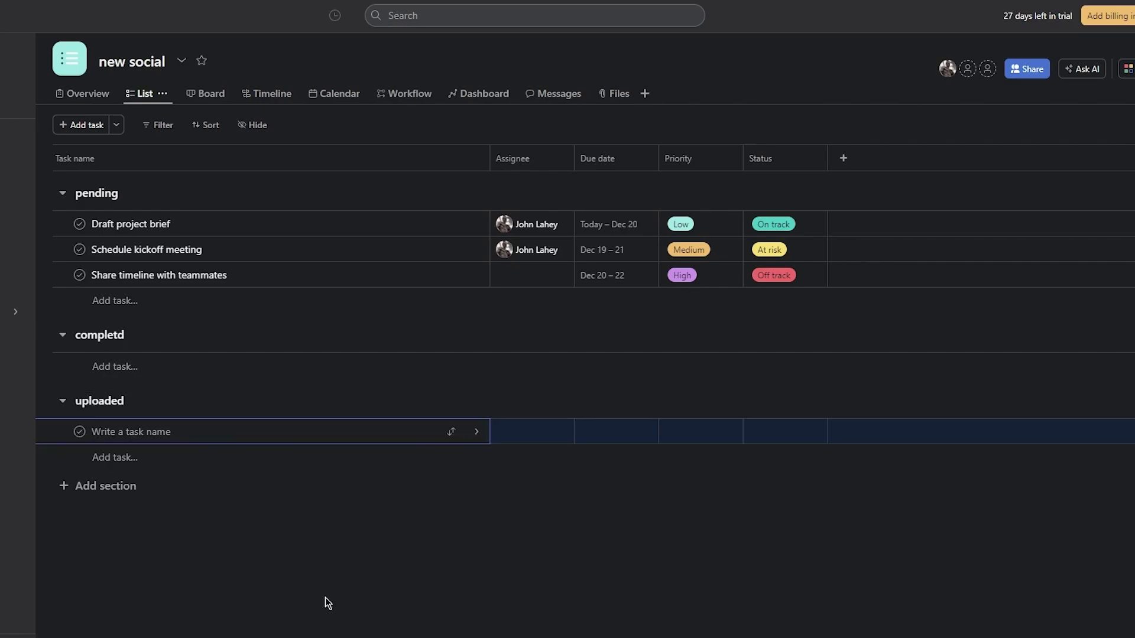
pyautogui.click(324, 600)
pyautogui.click(107, 366)
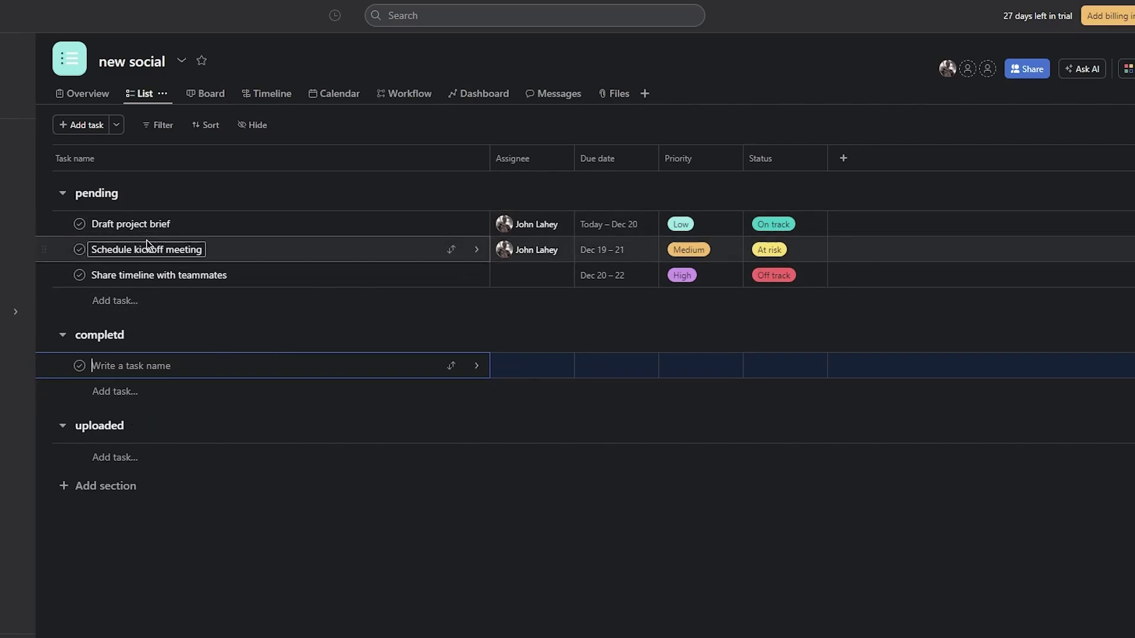
# Open the details of the Draft project brief task, try its priority options and set the priority to High.
pyautogui.click(213, 225)
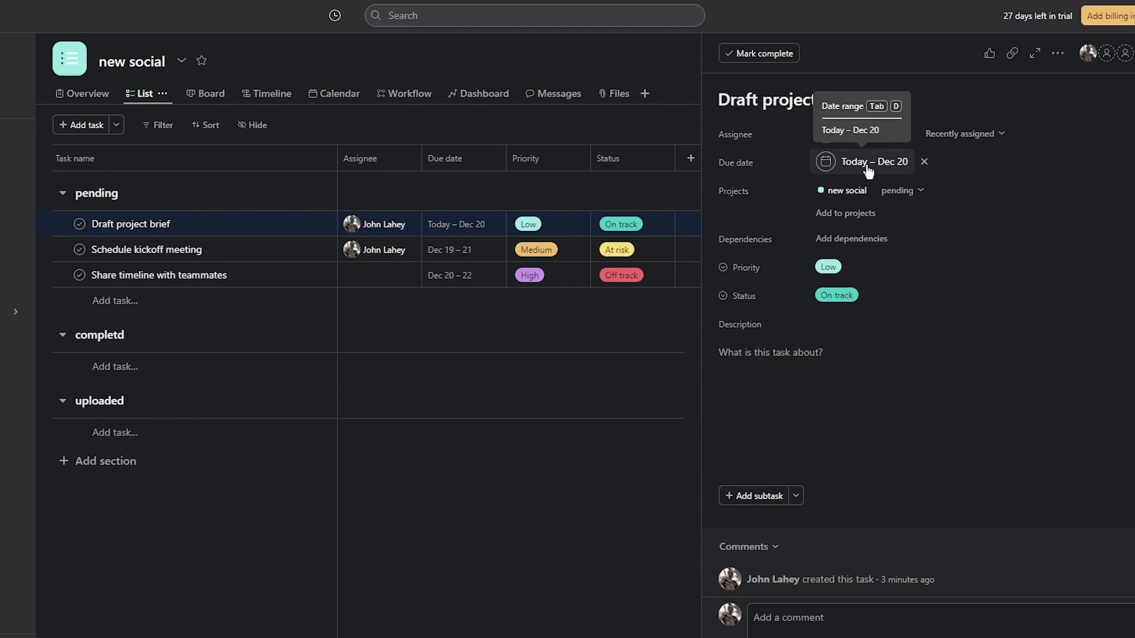
pyautogui.click(828, 266)
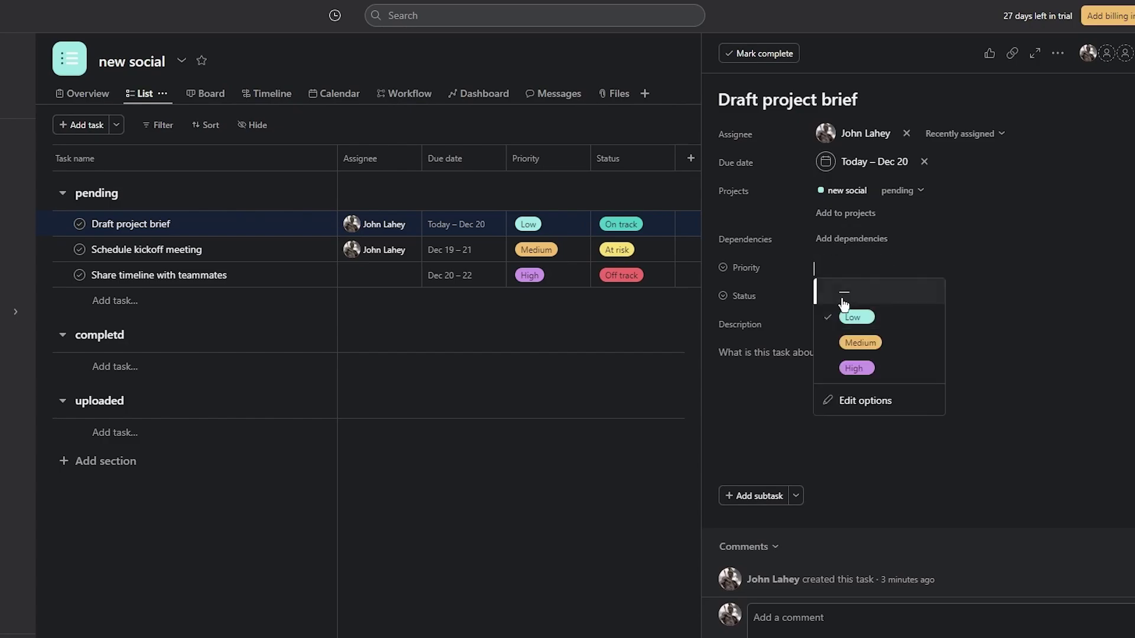
pyautogui.click(855, 369)
pyautogui.click(845, 267)
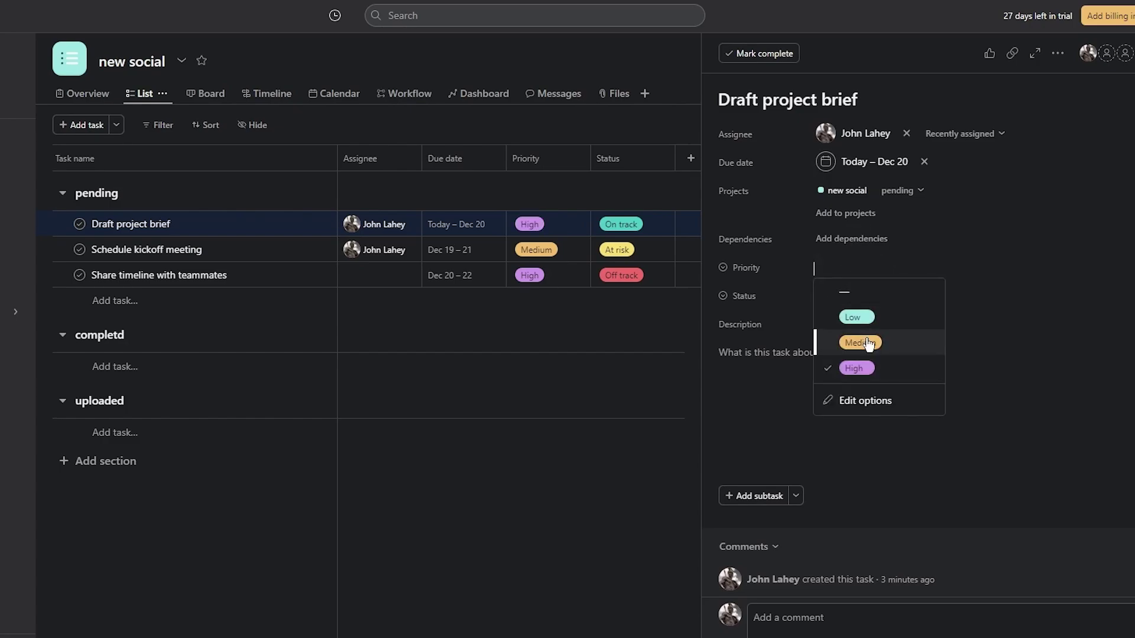
pyautogui.click(860, 343)
pyautogui.click(851, 269)
pyautogui.click(854, 367)
pyautogui.click(845, 266)
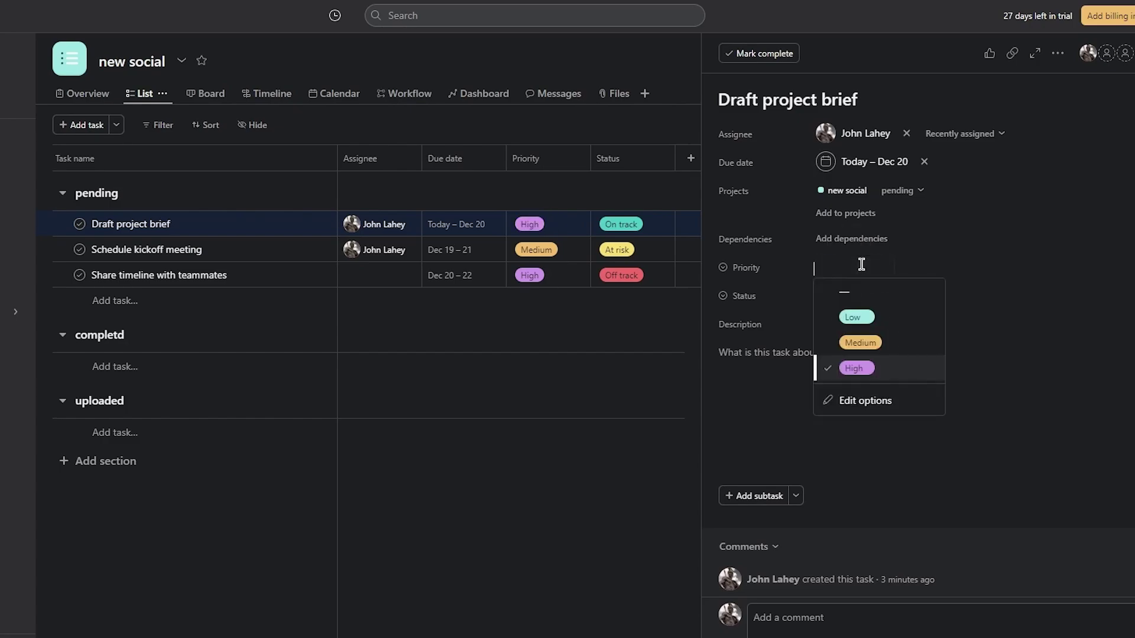
pyautogui.click(857, 317)
pyautogui.click(845, 267)
pyautogui.click(856, 365)
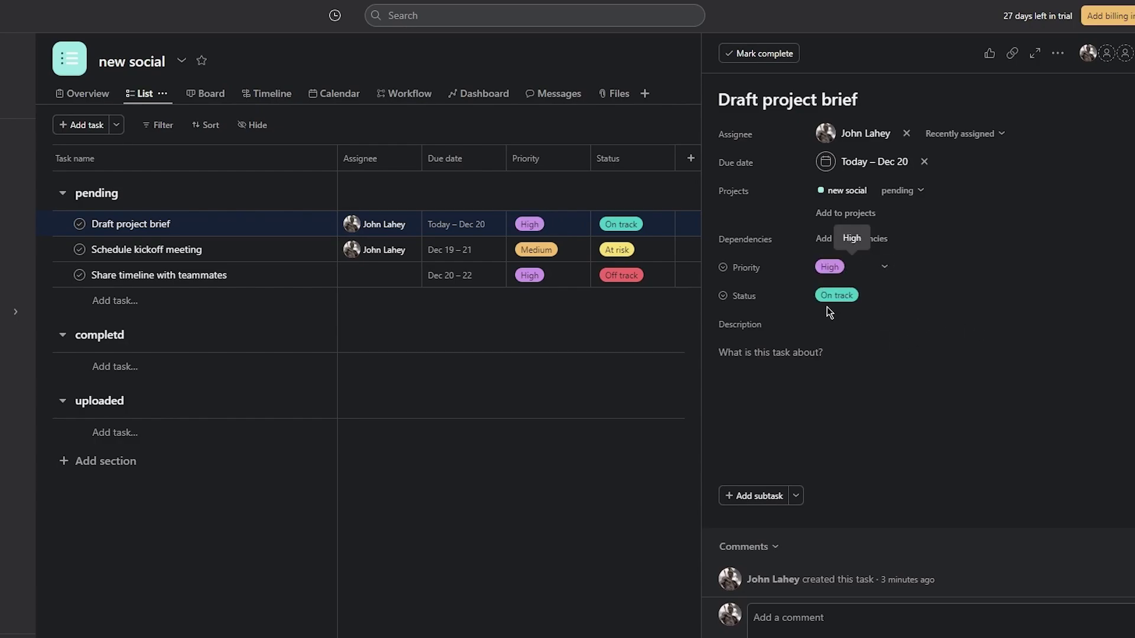
# Try the At risk status on the Draft project brief task, set it back to On track and close the task details.
pyautogui.click(845, 297)
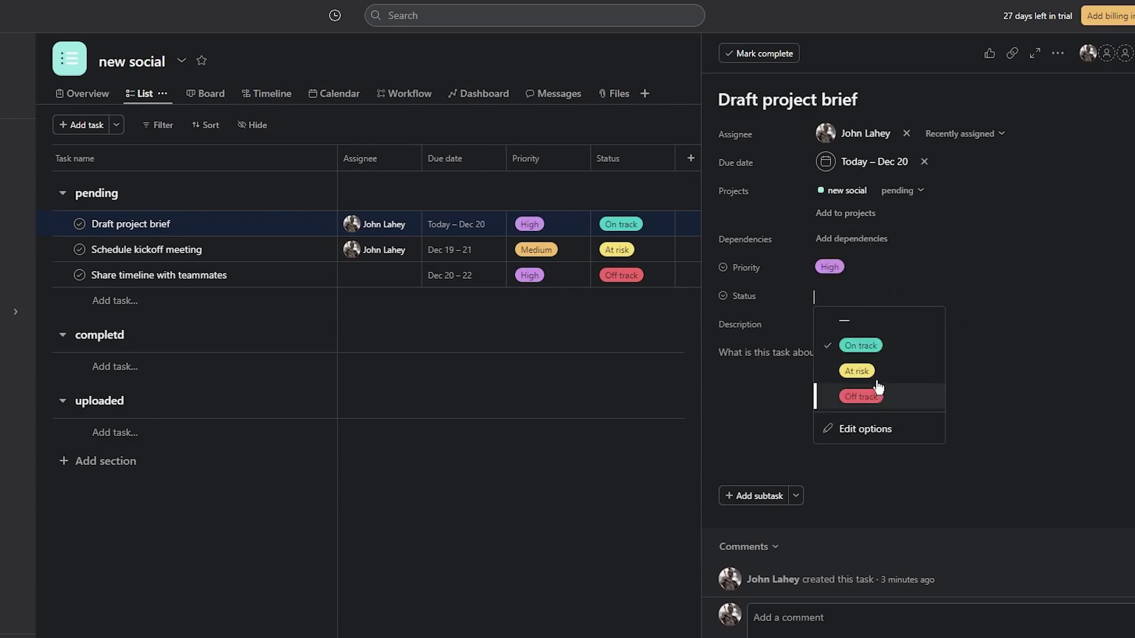
pyautogui.click(854, 369)
pyautogui.click(850, 297)
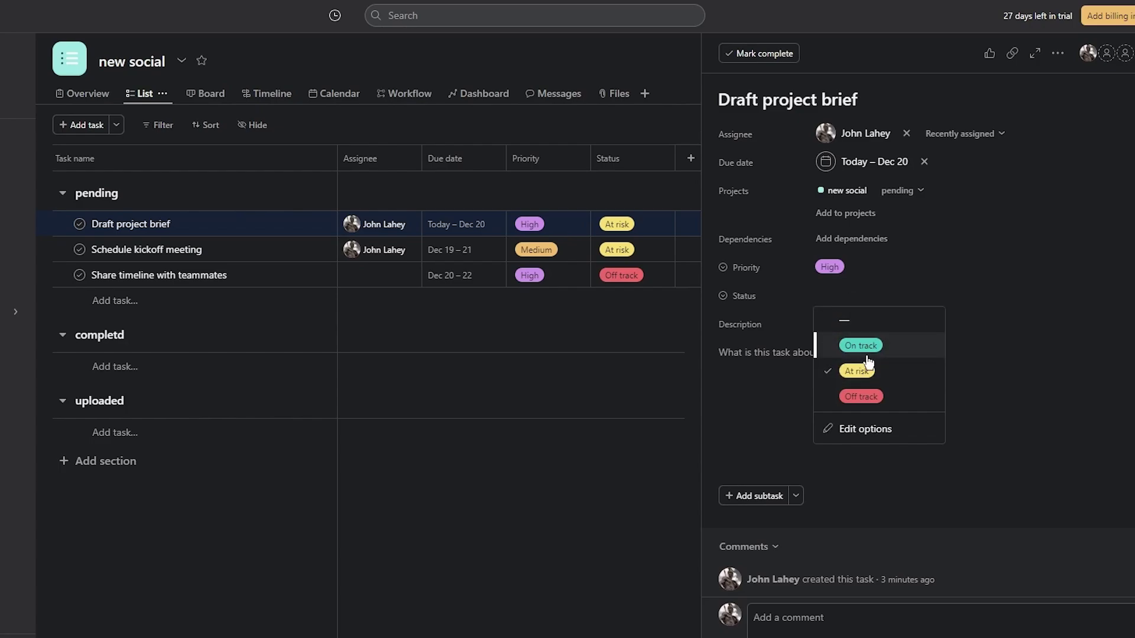
pyautogui.click(855, 342)
pyautogui.click(842, 294)
pyautogui.click(856, 371)
pyautogui.click(845, 295)
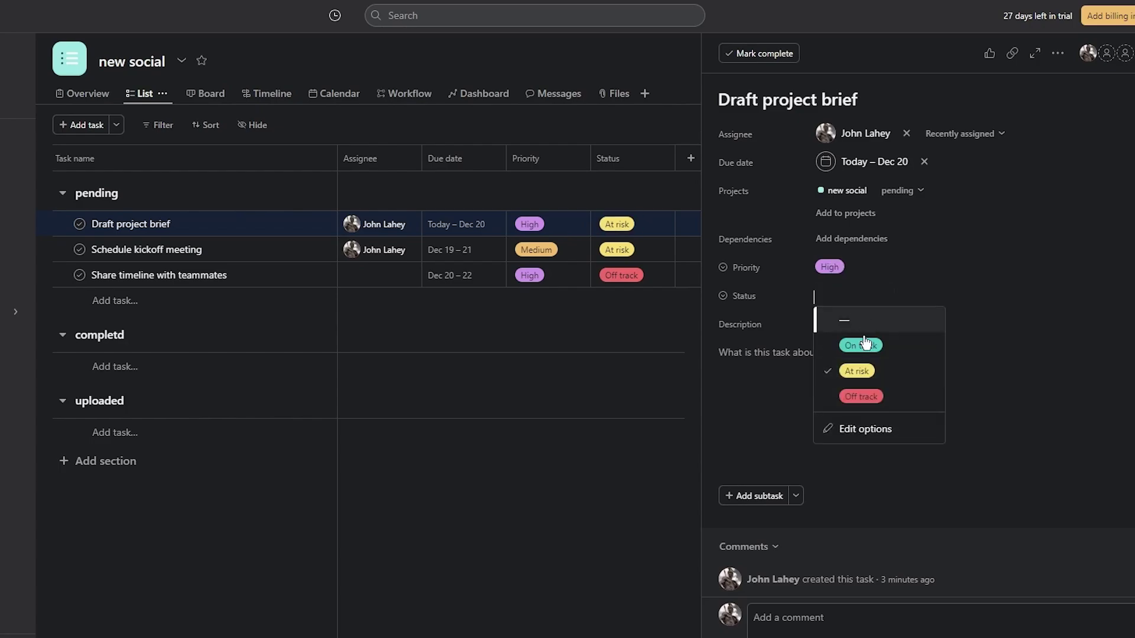
pyautogui.click(860, 345)
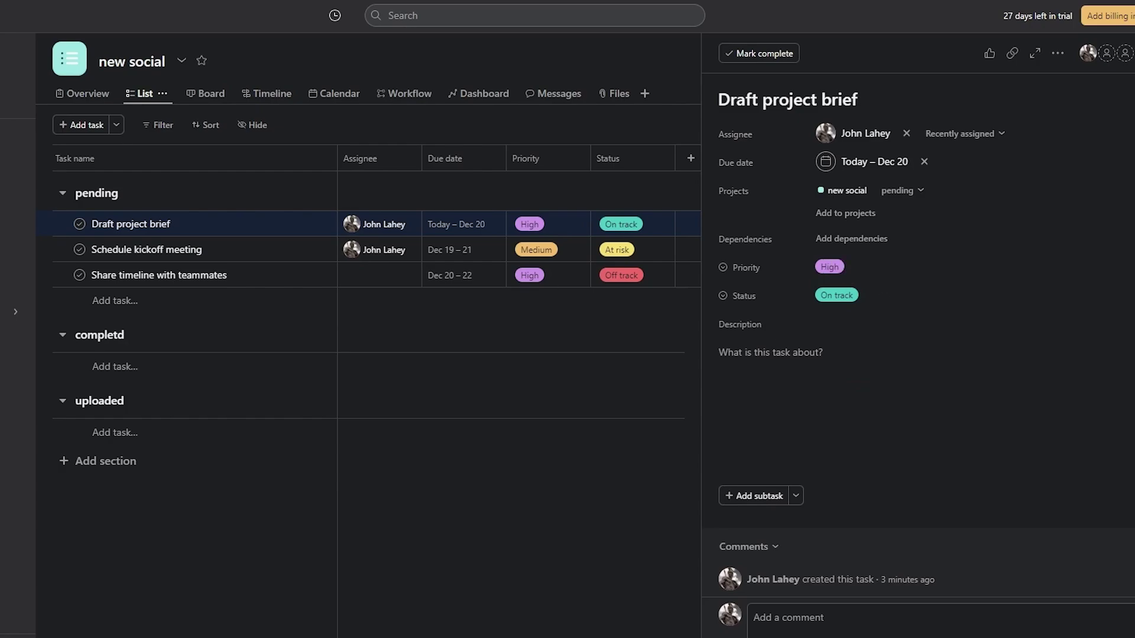
pyautogui.click(446, 326)
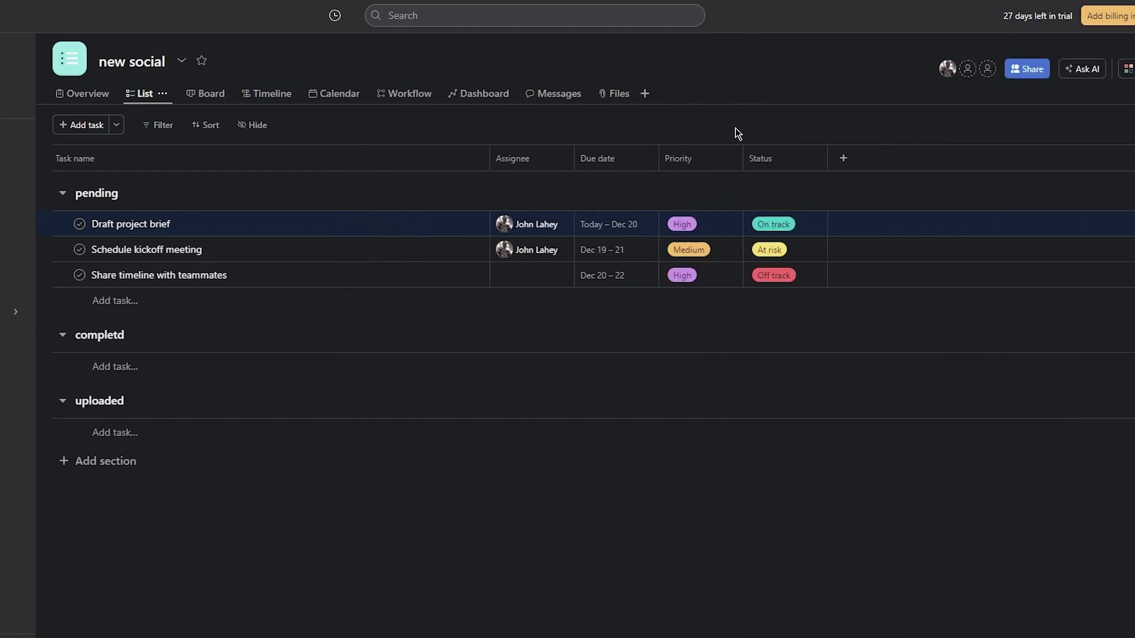
# Look through the project's Overview page, including the description, roles, connected goals and portfolios.
pyautogui.click(95, 96)
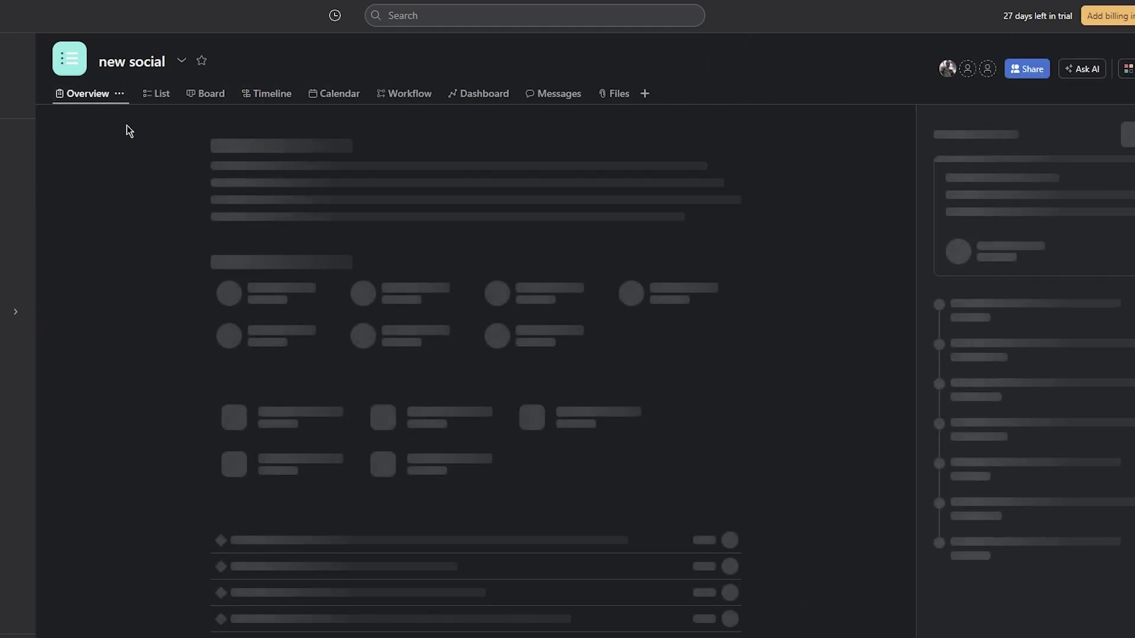
pyautogui.scroll(-5, 352, 331)
pyautogui.scroll(5, 296, 266)
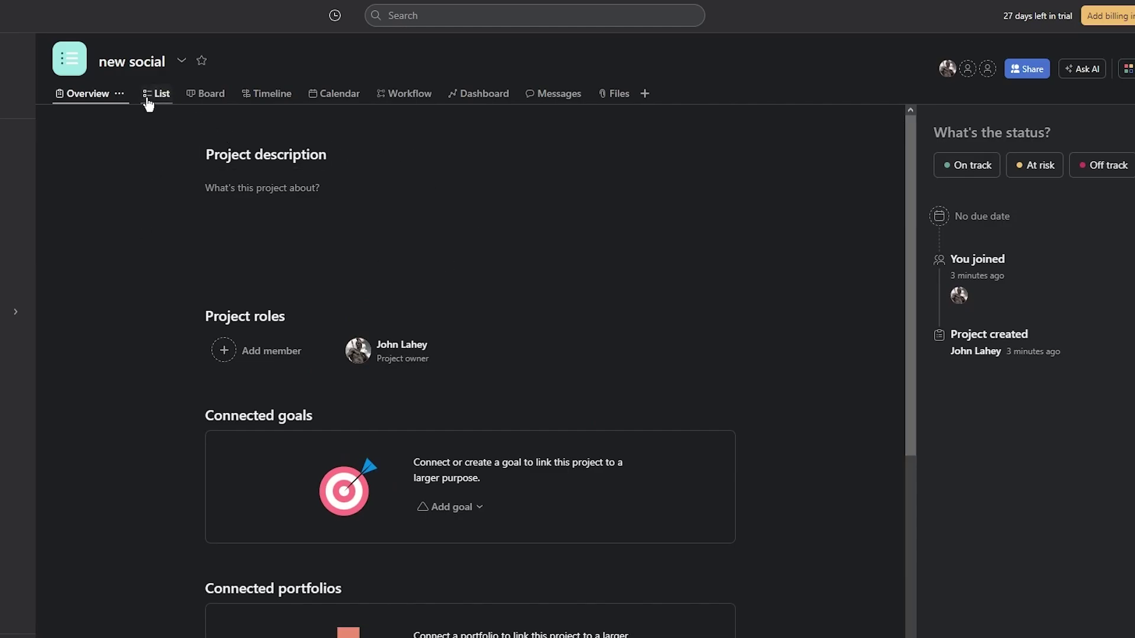
pyautogui.scroll(-5, 474, 192)
pyautogui.scroll(5, 471, 301)
# In the List view, move the Draft project brief and Schedule kickoff meeting tasks together from pending into the completd section.
pyautogui.click(162, 95)
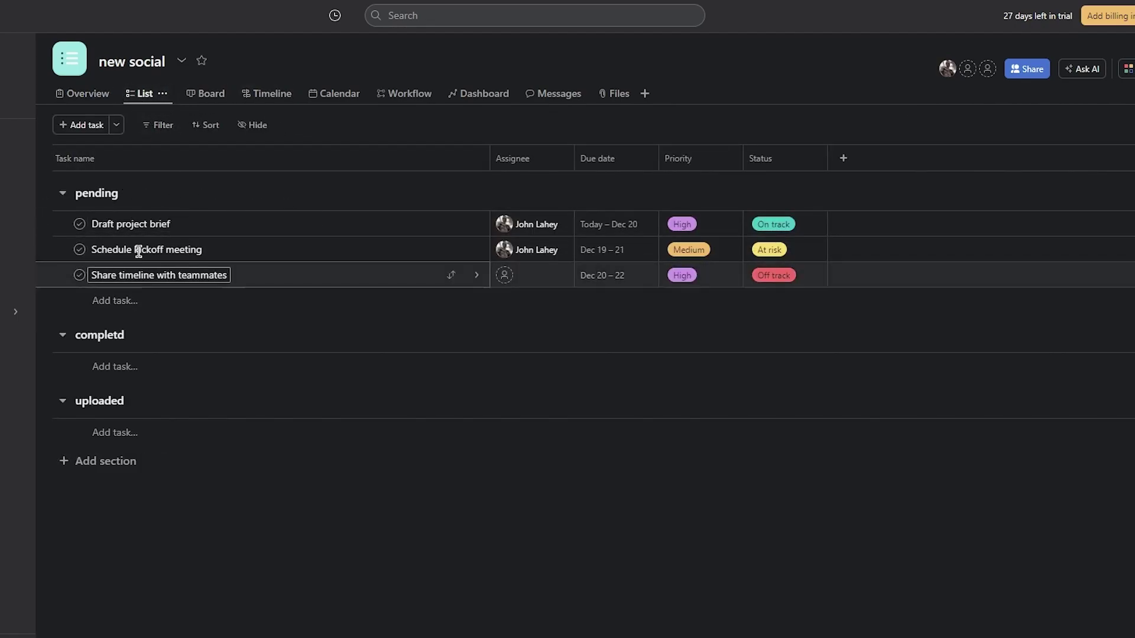
pyautogui.moveTo(272, 250); pyautogui.dragTo(246, 228)
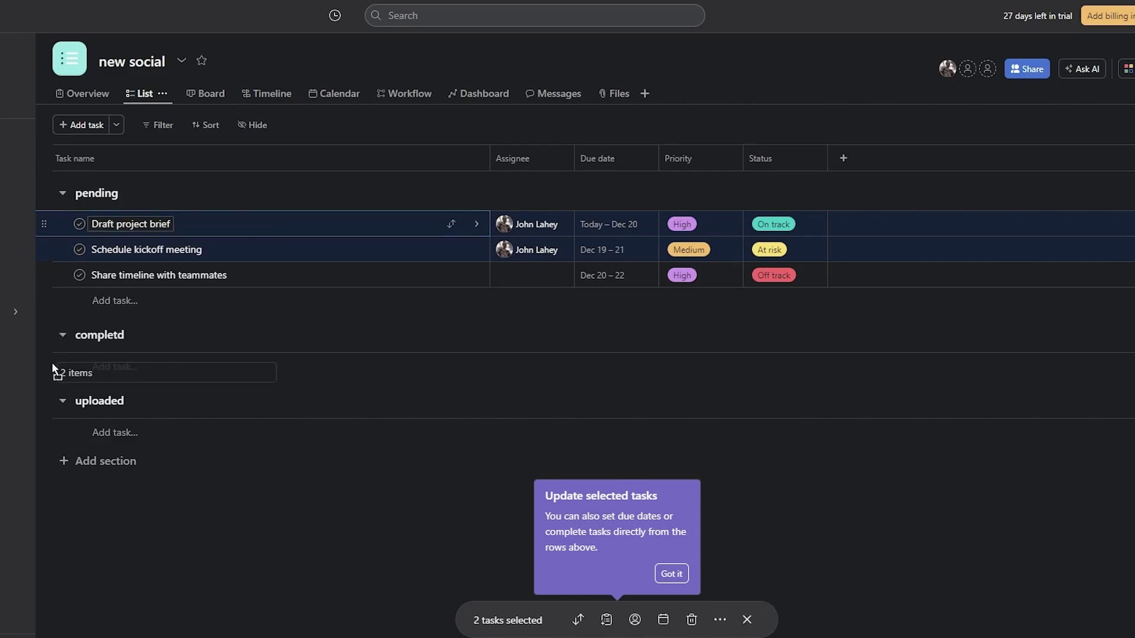
pyautogui.moveTo(45, 225); pyautogui.dragTo(64, 335)
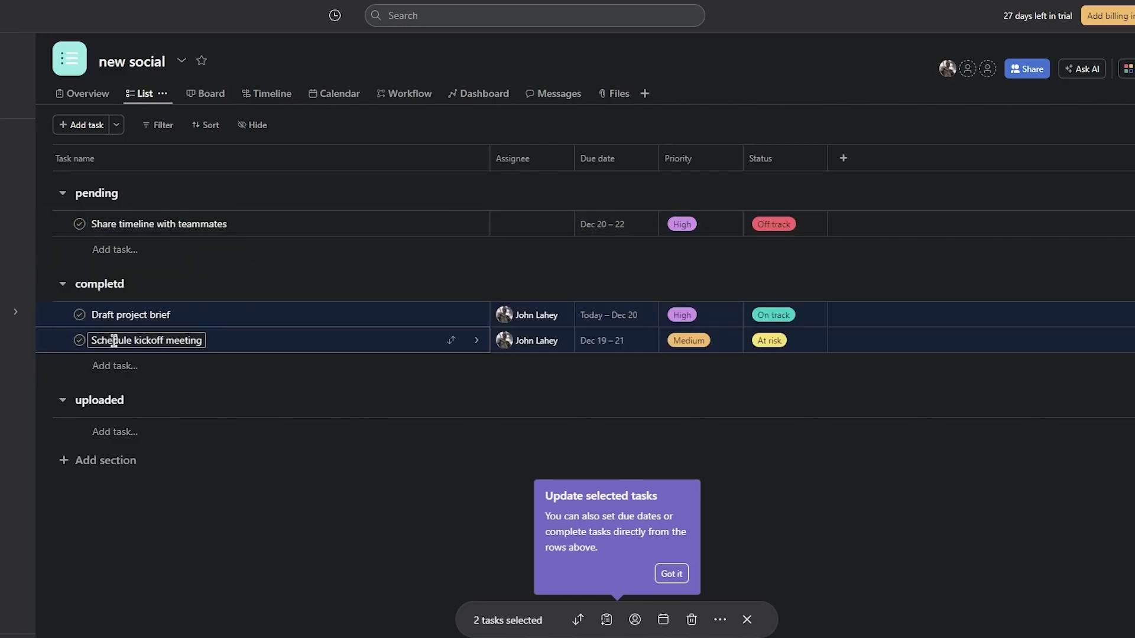
pyautogui.click(288, 486)
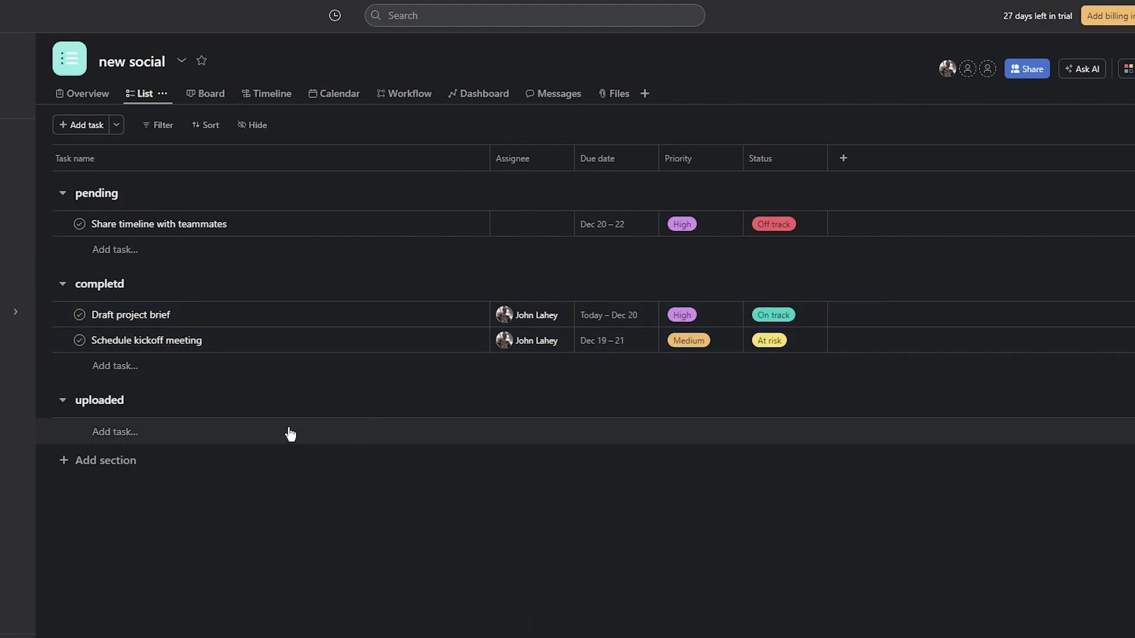
# On the Board view, move Draft project brief to uploaded, and return it and Schedule kickoff meeting to the pending column.
pyautogui.click(205, 95)
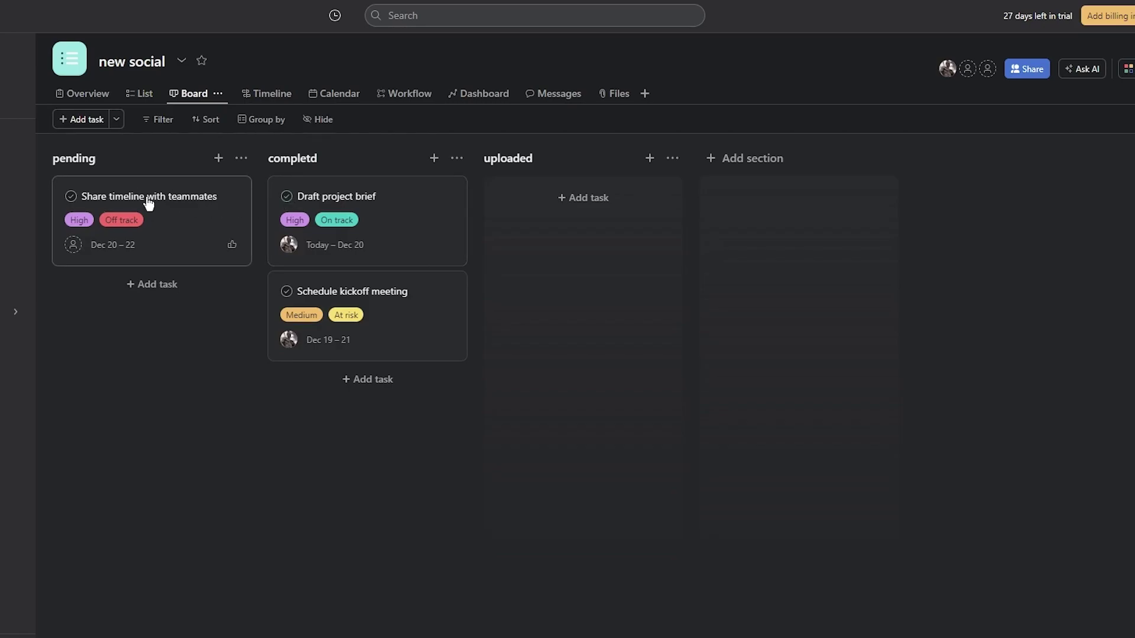
pyautogui.moveTo(320, 220); pyautogui.dragTo(539, 231)
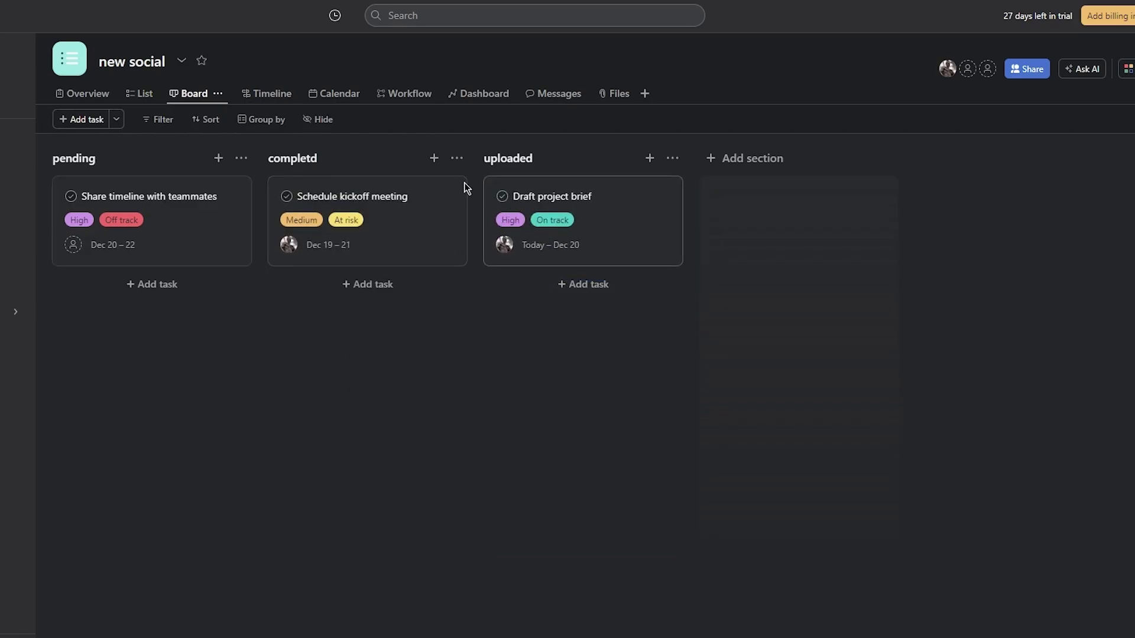
pyautogui.moveTo(464, 185); pyautogui.dragTo(451, 213)
pyautogui.moveTo(561, 216); pyautogui.dragTo(178, 225)
pyautogui.moveTo(355, 201); pyautogui.dragTo(147, 256)
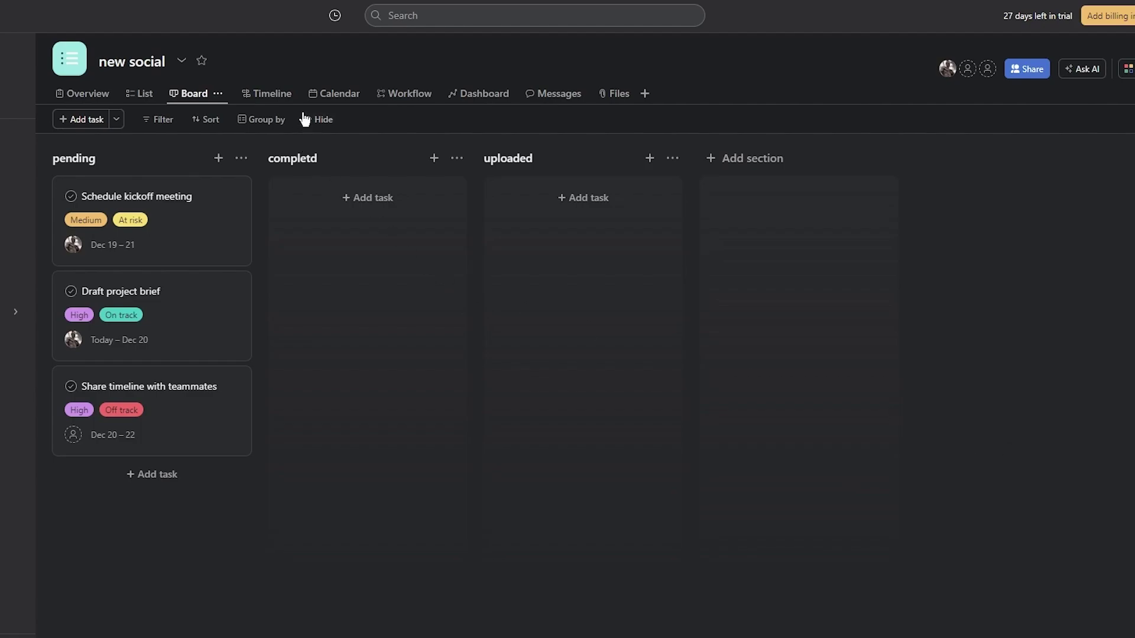
# View the project's task schedule in the Timeline and Calendar views.
pyautogui.click(266, 93)
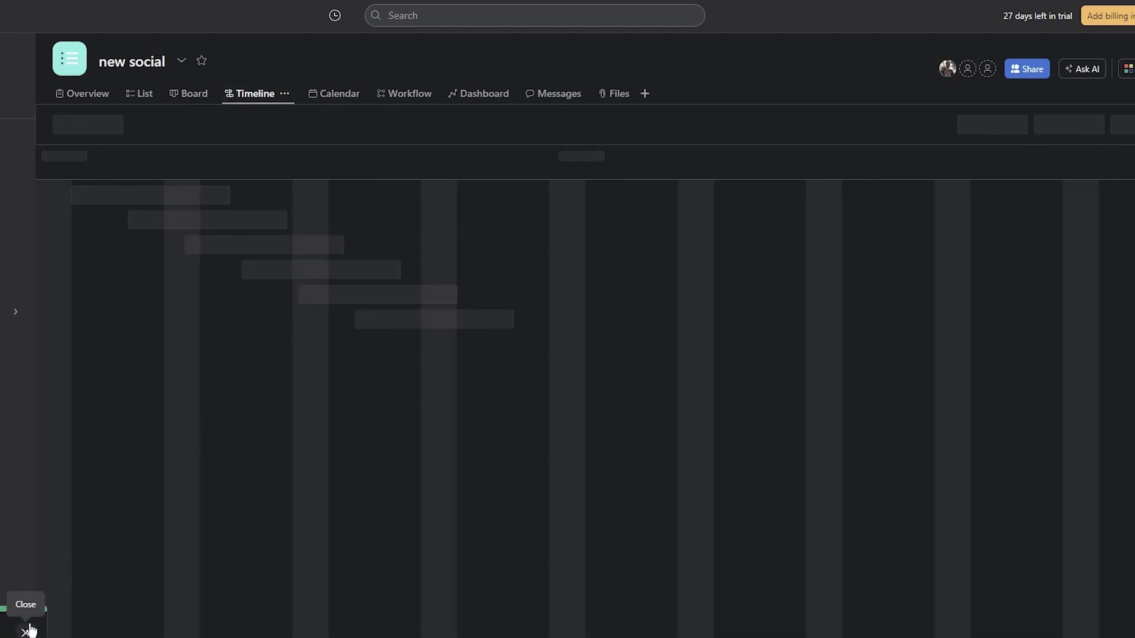
pyautogui.click(332, 101)
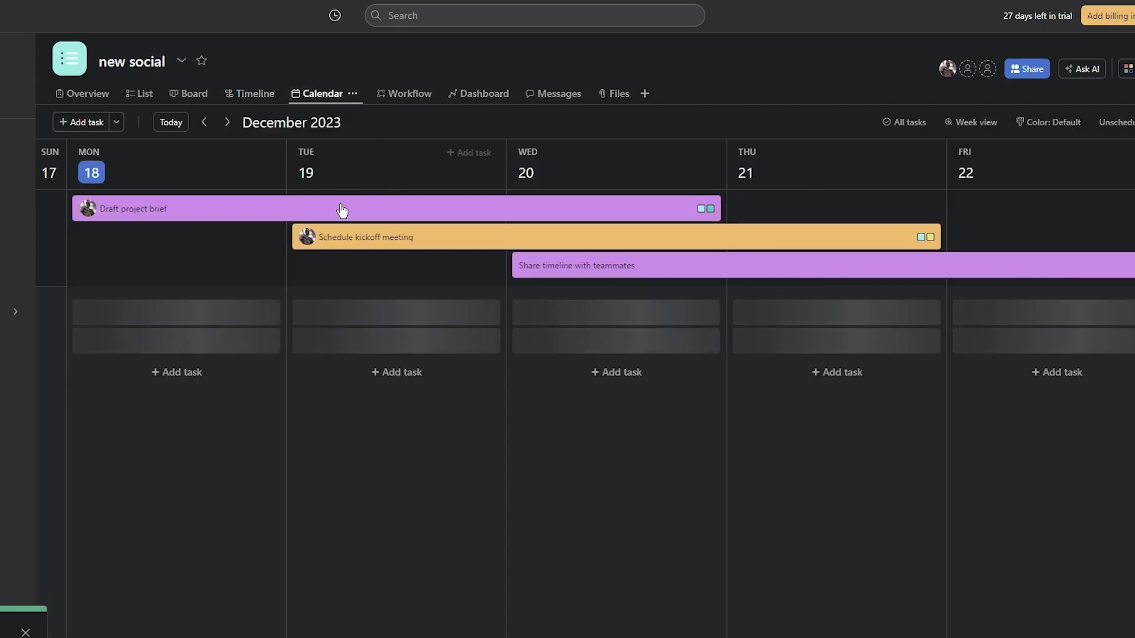
pyautogui.moveTo(425, 243); pyautogui.dragTo(173, 189)
pyautogui.click(174, 189)
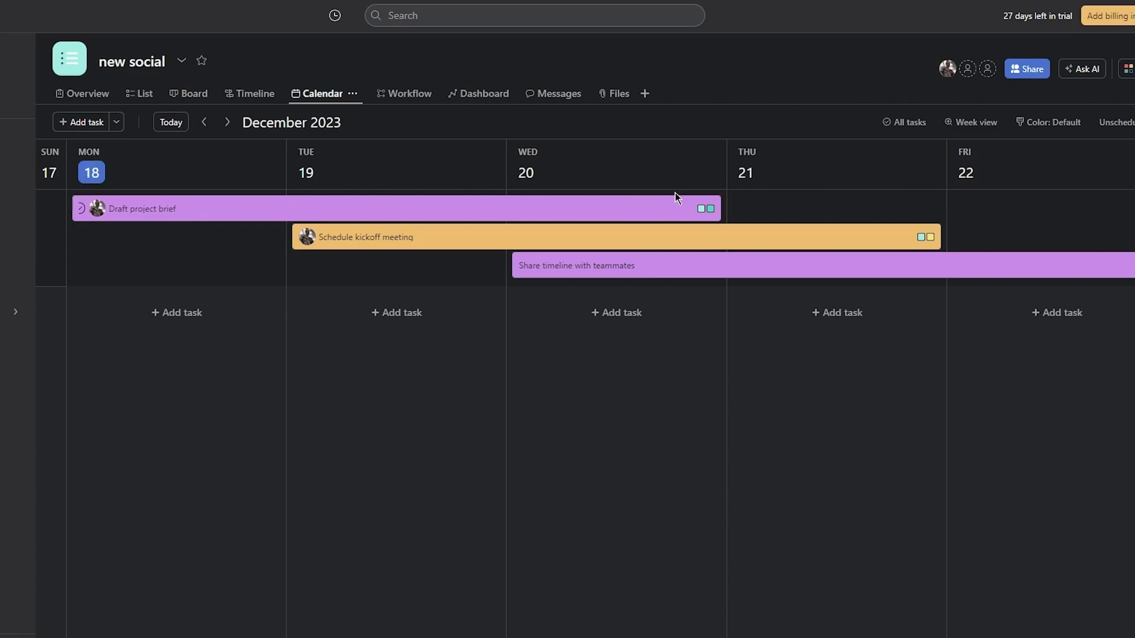
# Open the Draft project brief task from the calendar, review its details and close it.
pyautogui.click(706, 209)
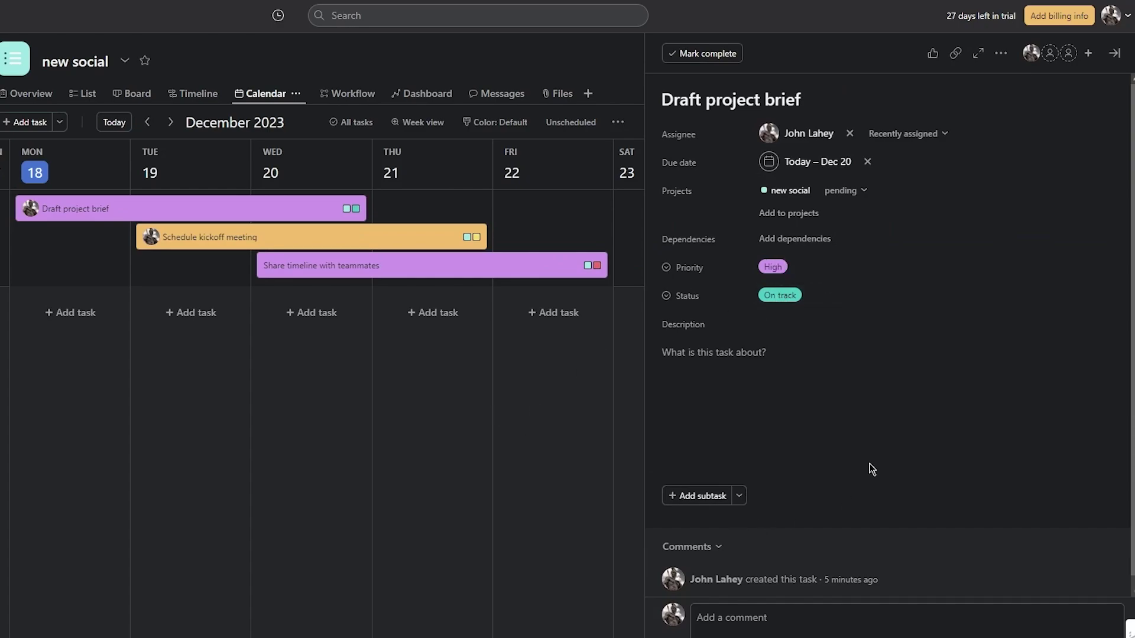
pyautogui.click(867, 414)
pyautogui.click(452, 442)
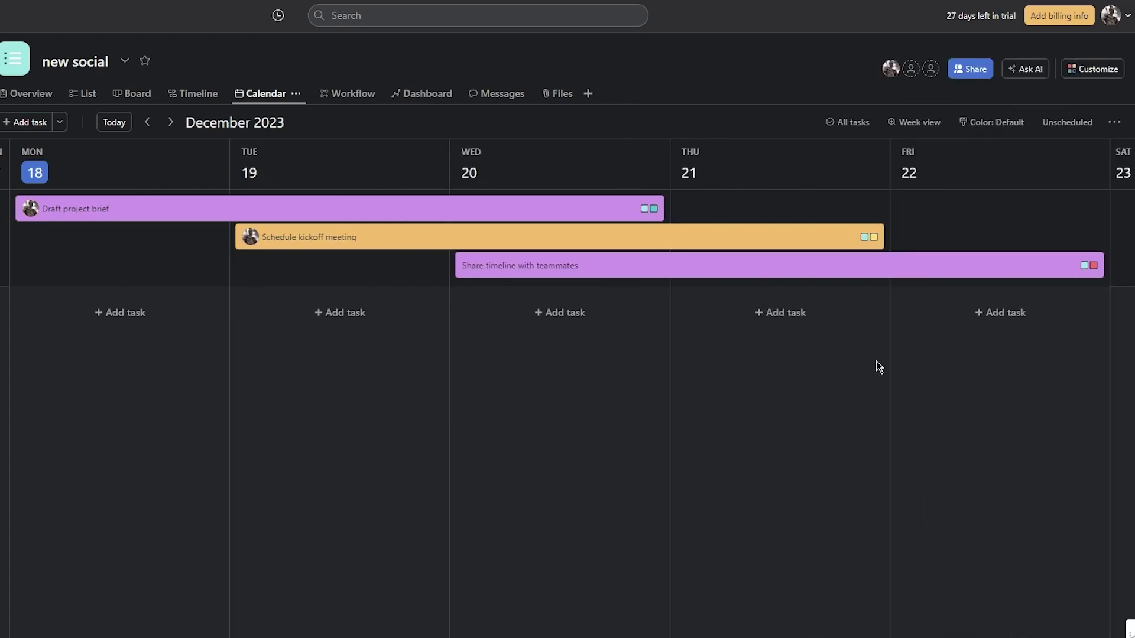
# Review the project's customization options for fields, rules, apps and forms, and close them without adding anything.
pyautogui.click(1091, 69)
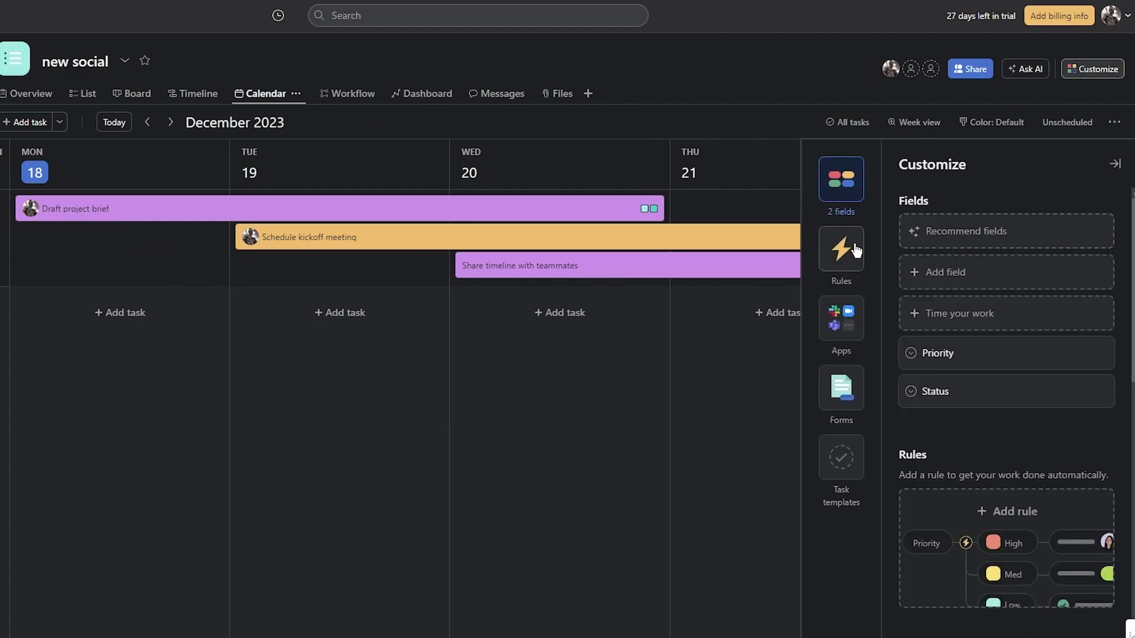
pyautogui.click(856, 250)
pyautogui.click(855, 322)
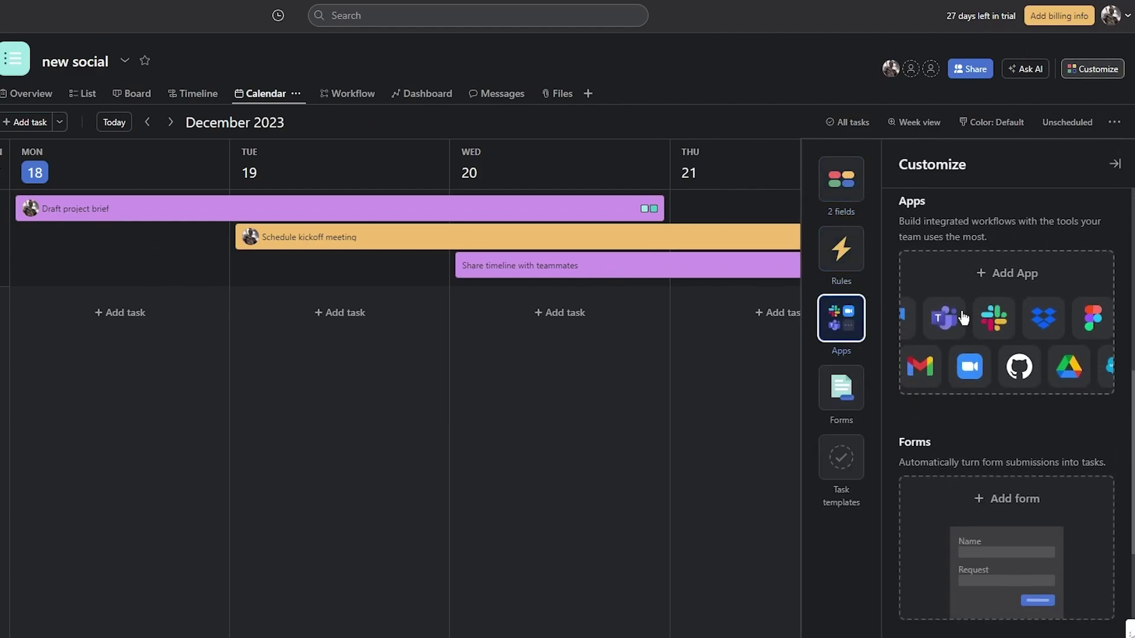
pyautogui.click(841, 388)
pyautogui.click(841, 180)
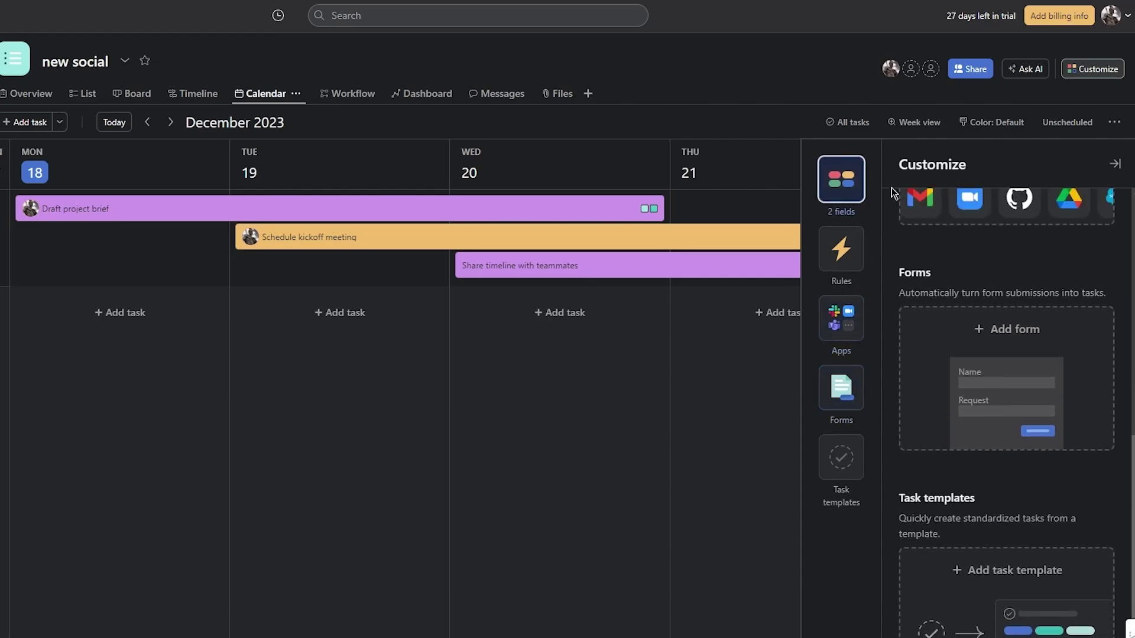
pyautogui.click(1117, 162)
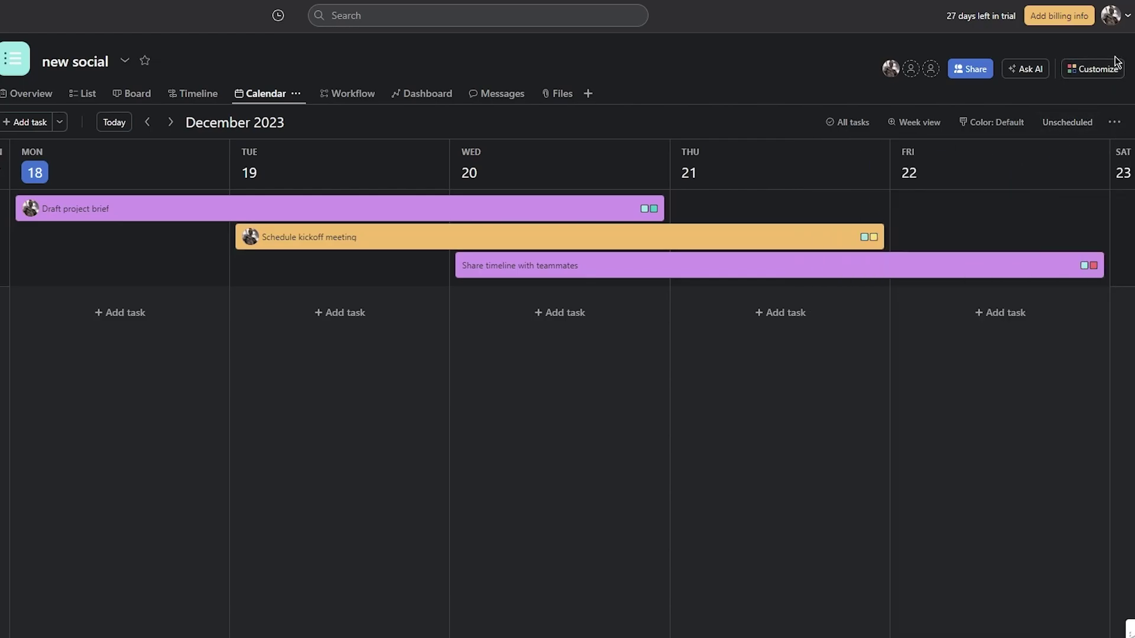